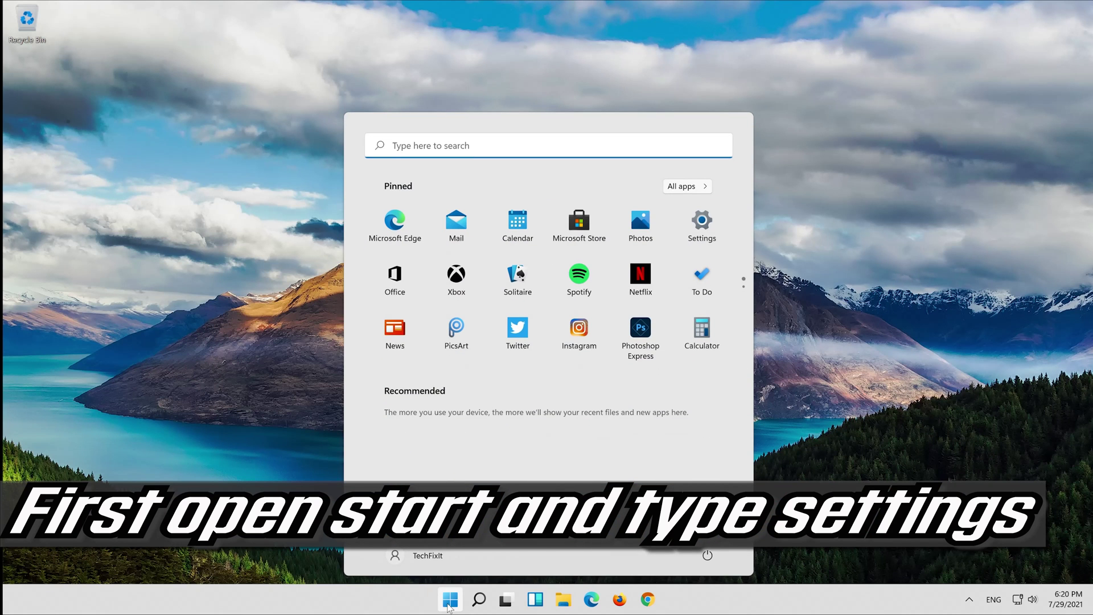
Search the Start menu for 'settings' and launch the Settings app
{"action": "type", "text": "sett"}
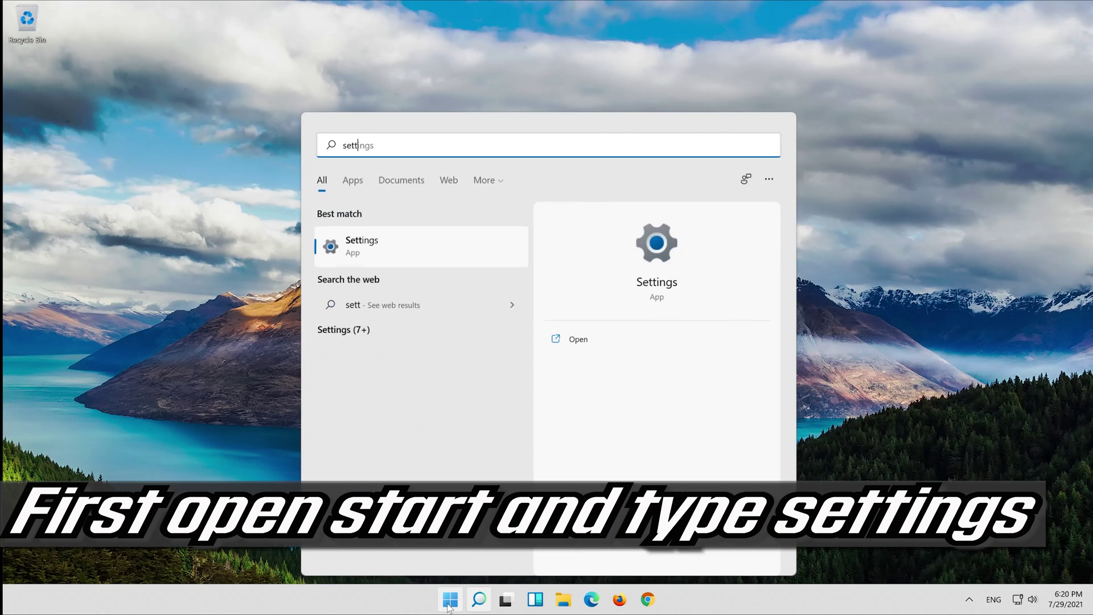
{"action": "type", "text": "ings"}
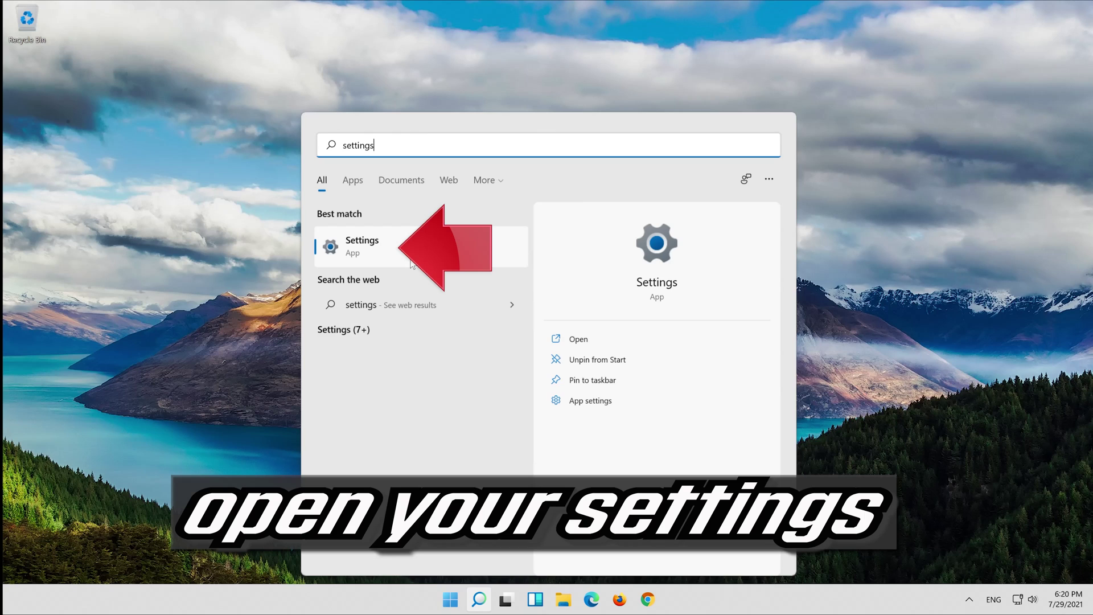
{"action": "left_click", "coordinate": [412, 263]}
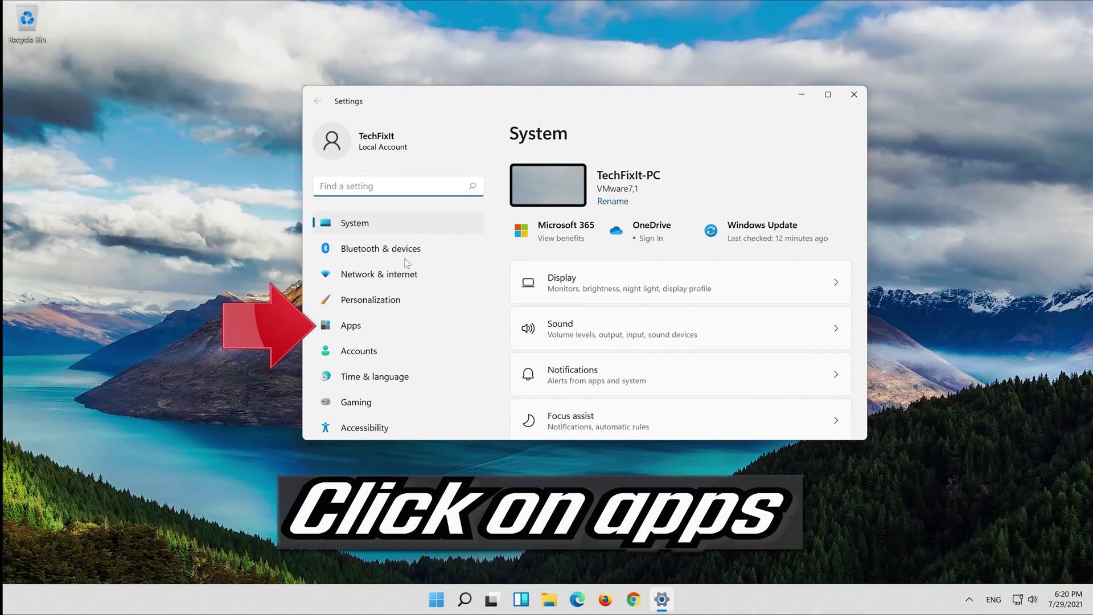
Go to Apps & features and bring up the Microsoft Store entry's options menu
{"action": "left_click", "coordinate": [381, 333]}
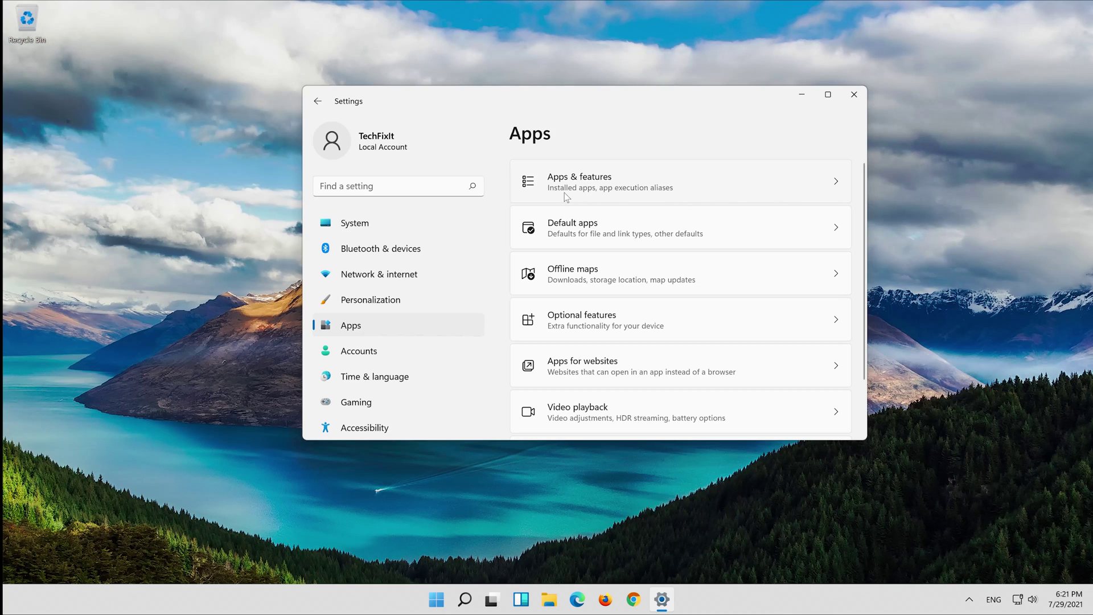
{"action": "left_click", "coordinate": [565, 193]}
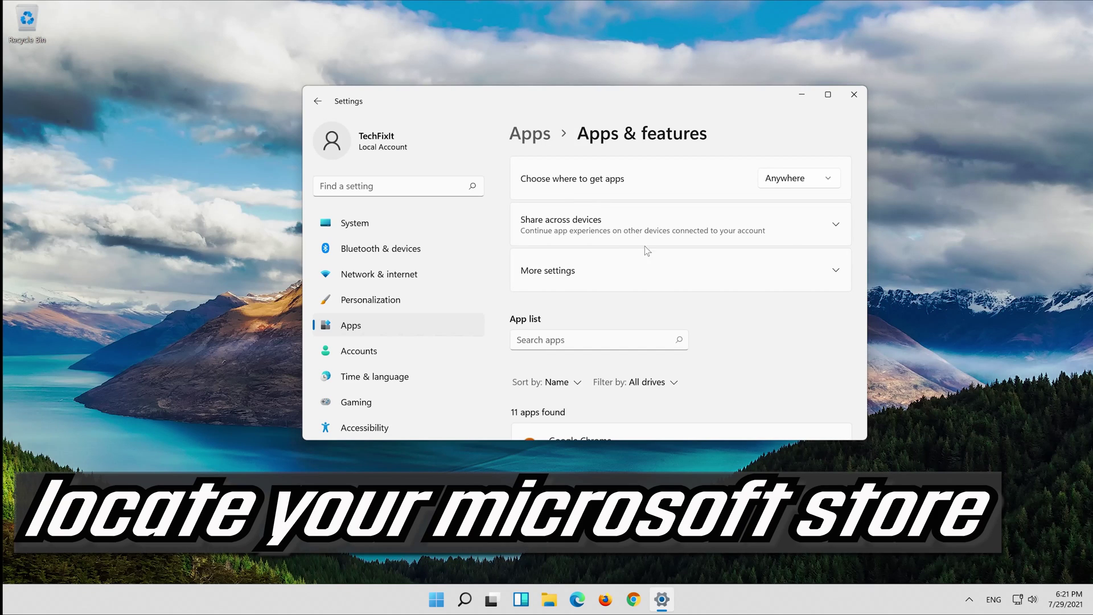
{"action": "scroll", "coordinate": [705, 292], "scroll_direction": "down", "scroll_amount": 10}
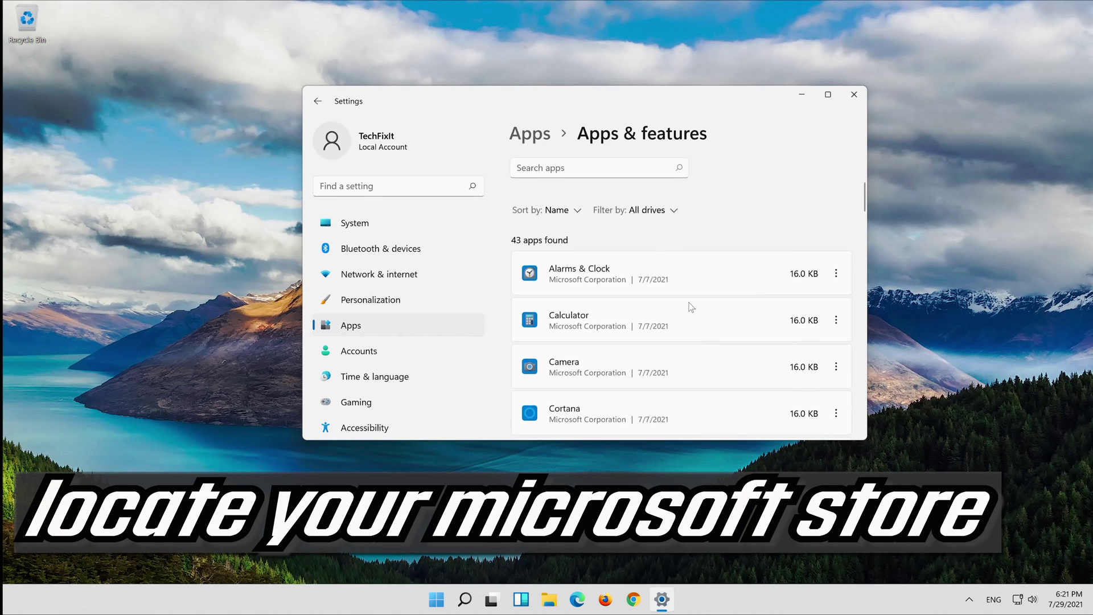
{"action": "scroll", "coordinate": [691, 306], "scroll_direction": "down", "scroll_amount": 5}
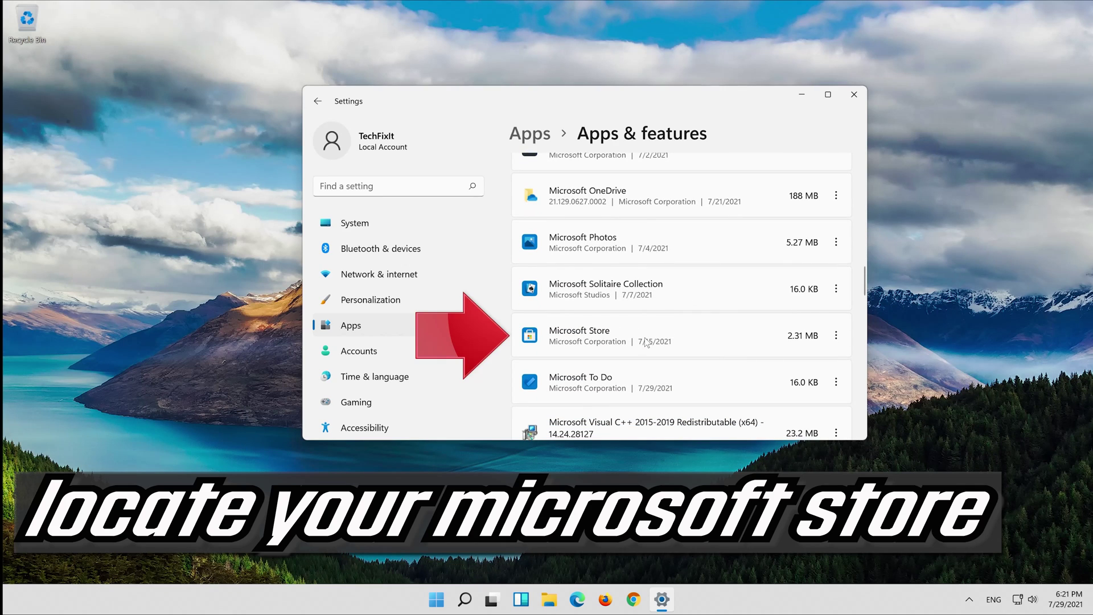
{"action": "left_click", "coordinate": [835, 336]}
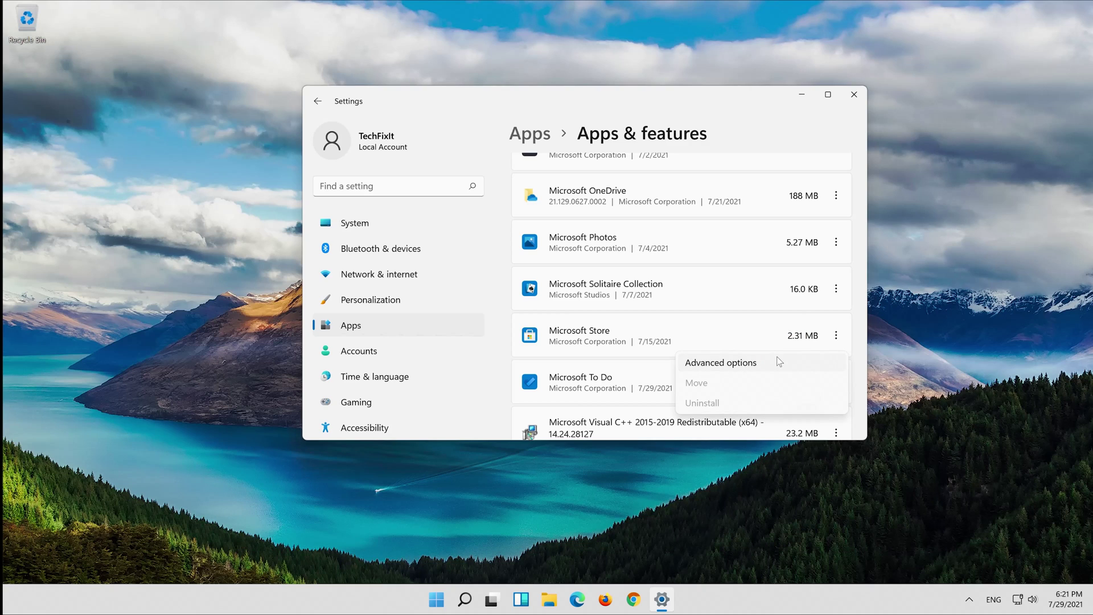
Open Microsoft Store's advanced options and run Repair from the Reset section
{"action": "left_click", "coordinate": [777, 360]}
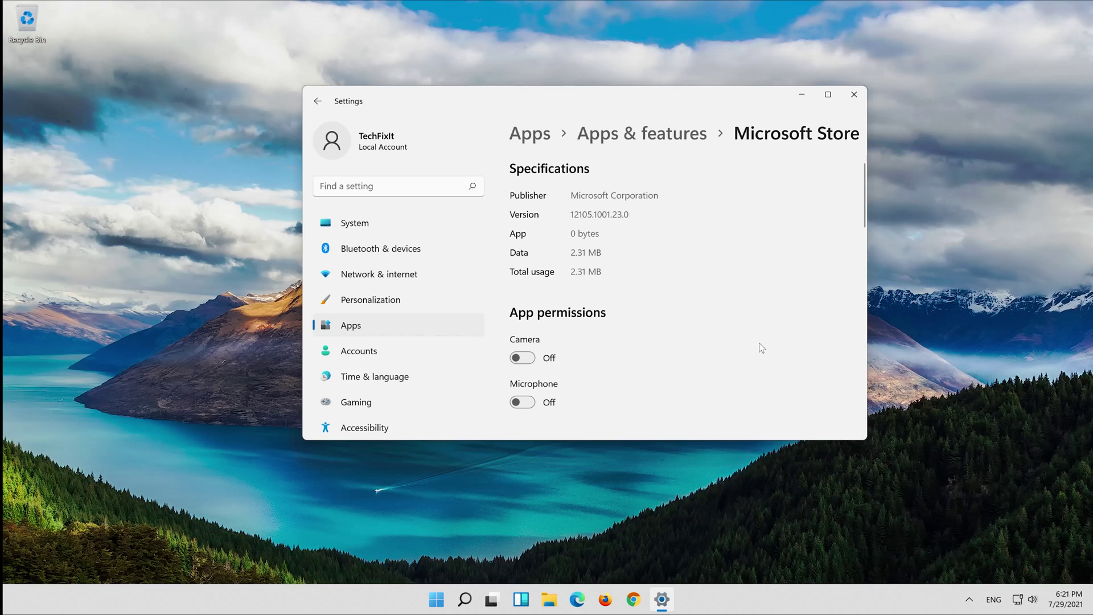
{"action": "scroll", "coordinate": [705, 285], "scroll_direction": "down", "scroll_amount": 6}
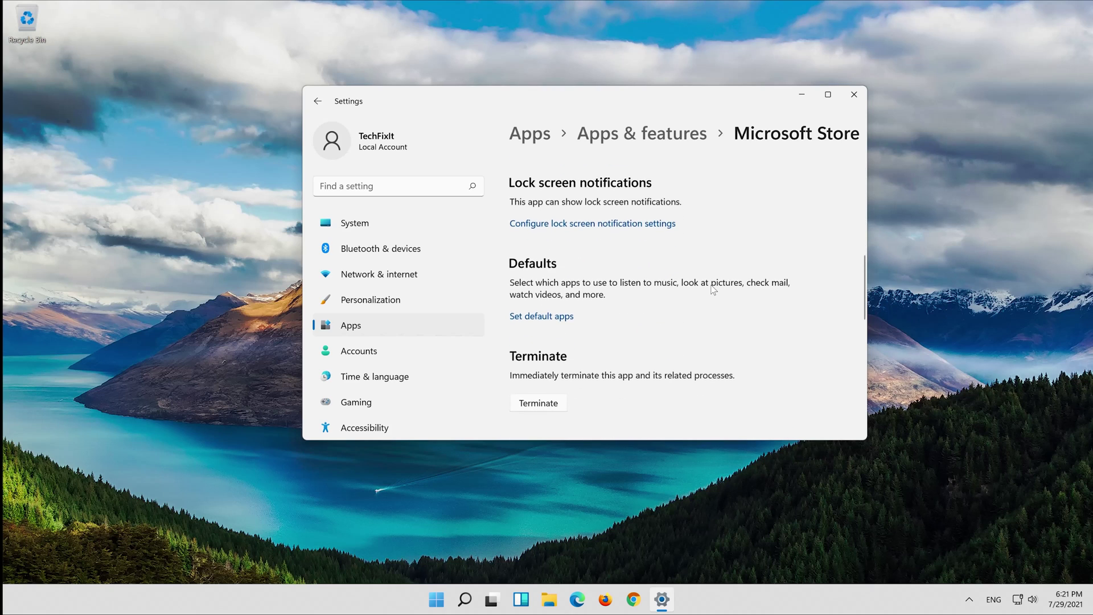
{"action": "scroll", "coordinate": [717, 287], "scroll_direction": "down", "scroll_amount": 3}
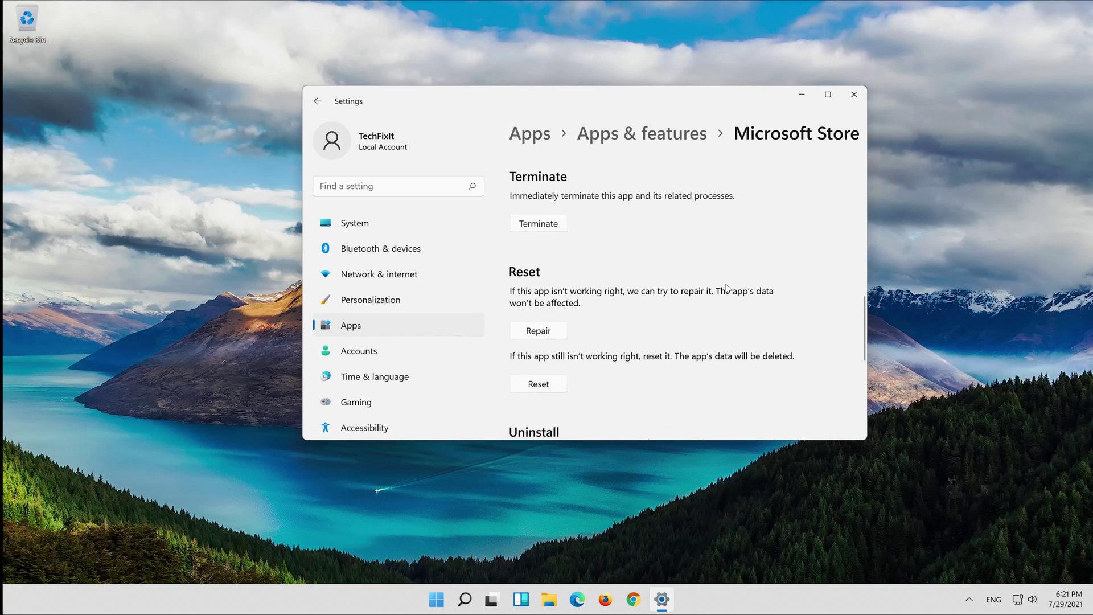
{"action": "scroll", "coordinate": [726, 287], "scroll_direction": "down", "scroll_amount": 1}
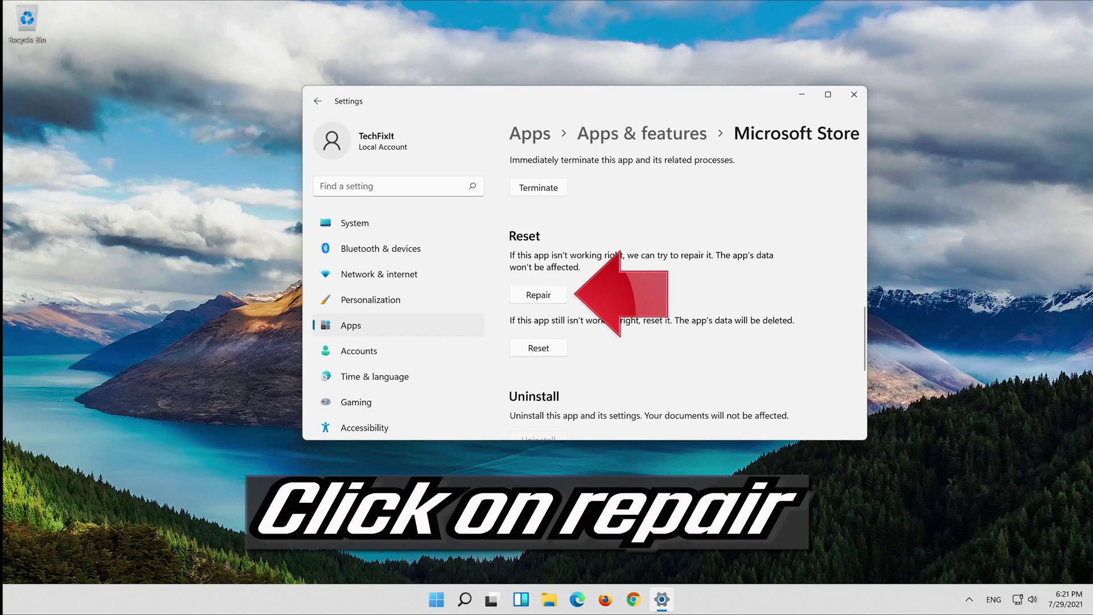
{"action": "left_click", "coordinate": [529, 295]}
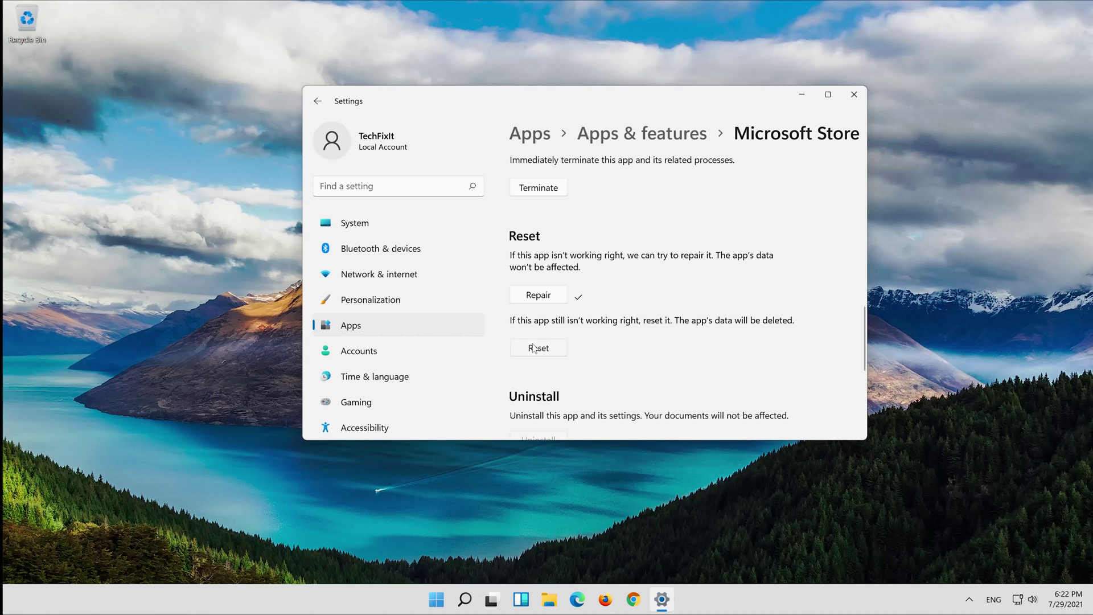
Reset the Microsoft Store app, confirming that its app data is deleted
{"action": "left_click", "coordinate": [533, 349]}
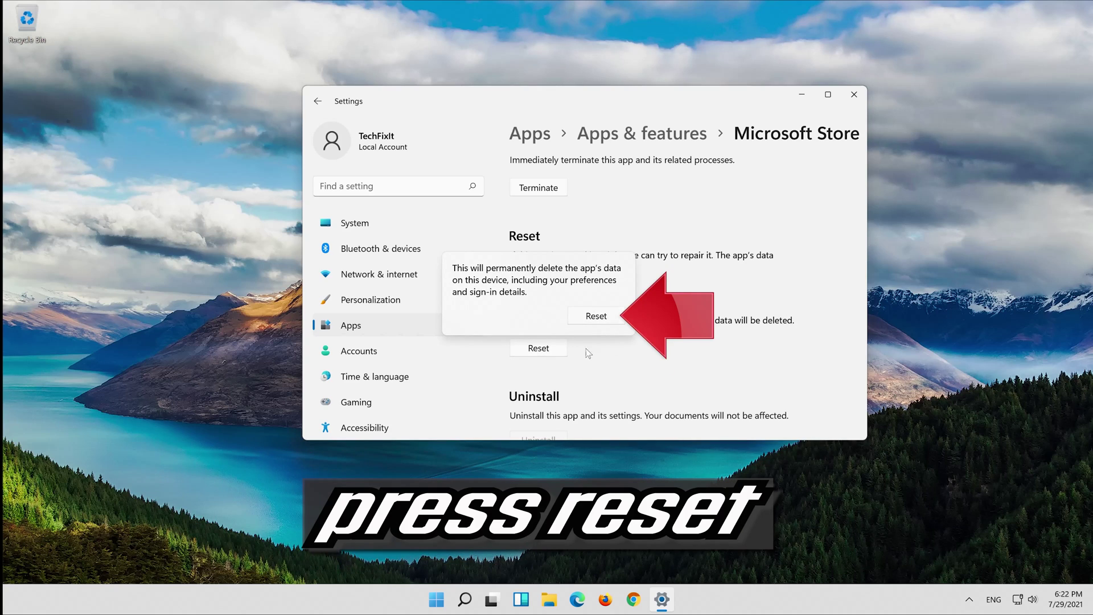
{"action": "left_click", "coordinate": [596, 316]}
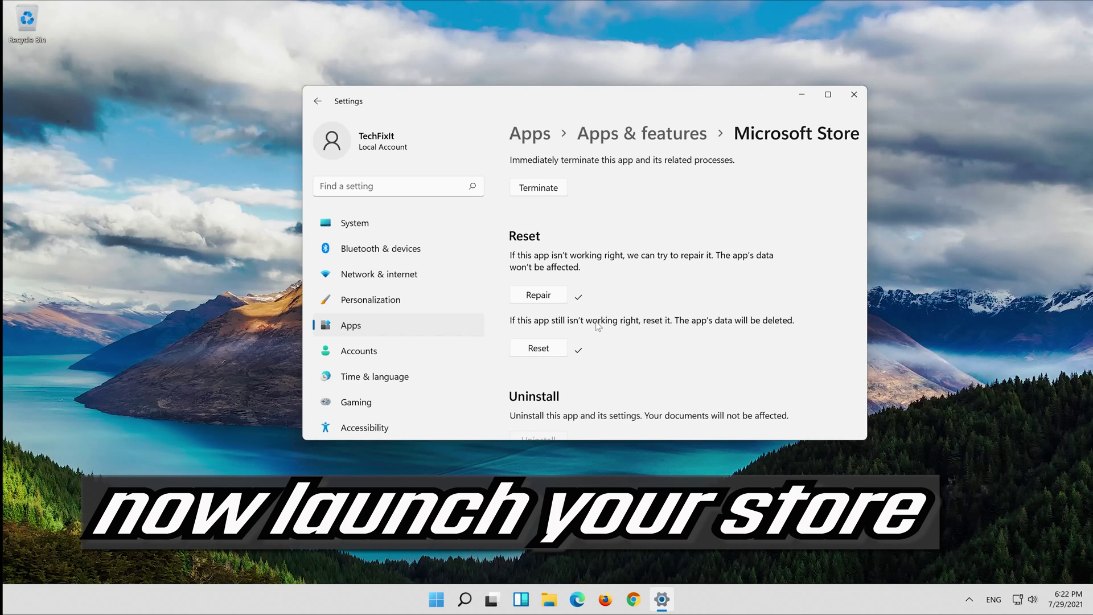
{"action": "scroll", "coordinate": [597, 322], "scroll_direction": "up", "scroll_amount": 3}
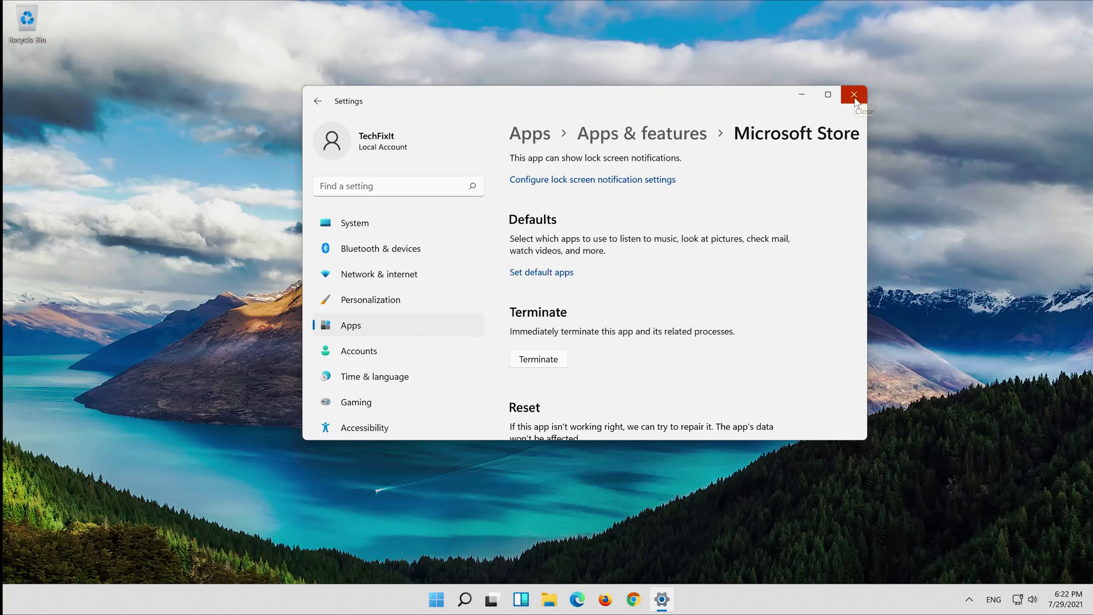
Close Settings and relaunch Microsoft Store from Start, moving its window to the right
{"action": "left_click", "coordinate": [854, 96]}
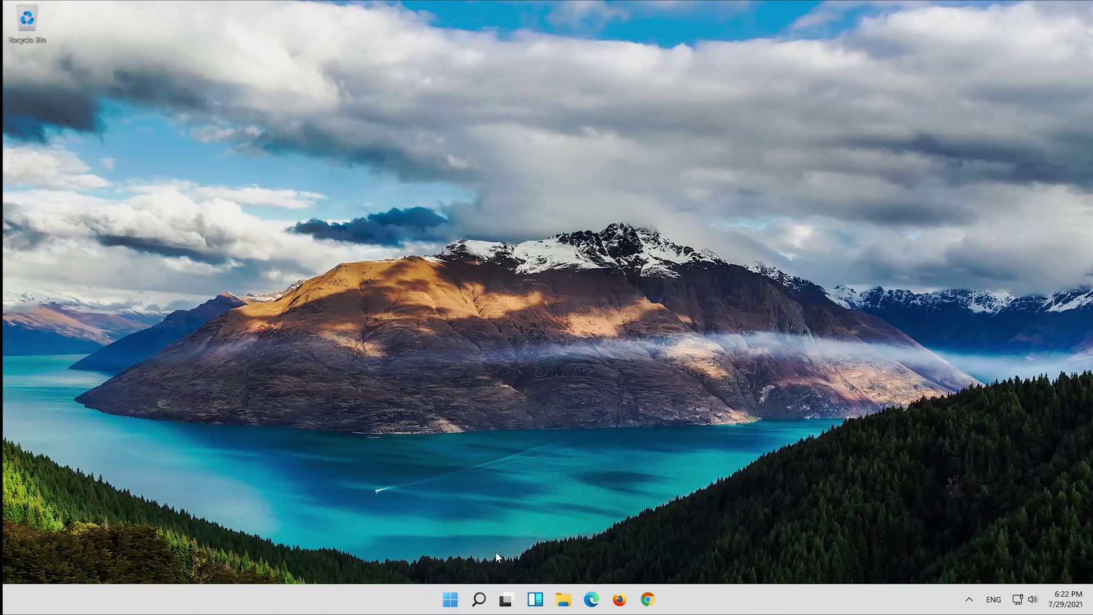
{"action": "left_click", "coordinate": [450, 599]}
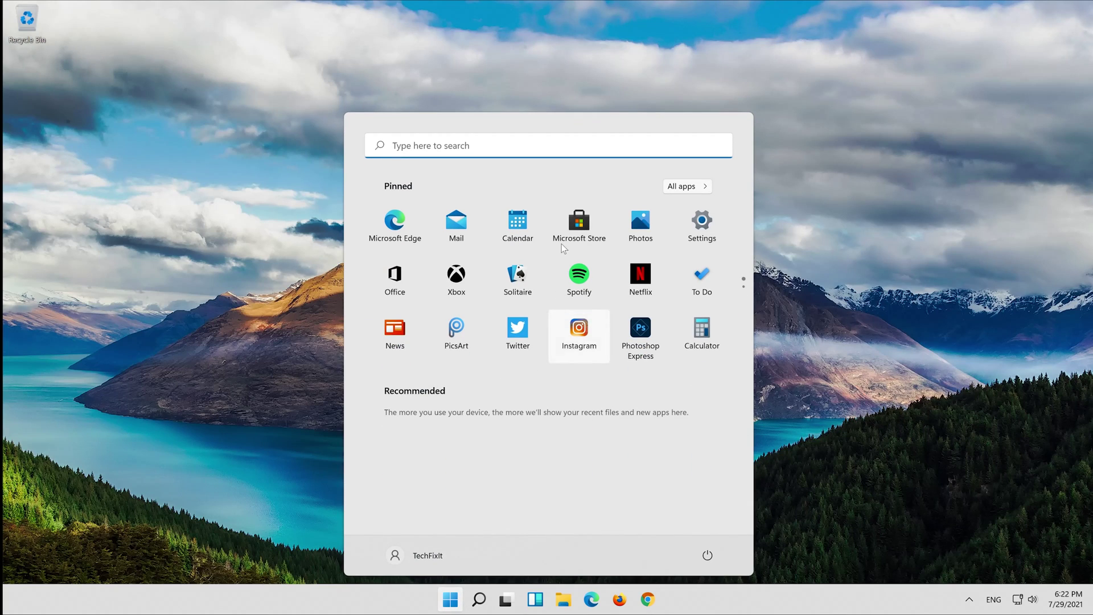
{"action": "left_click", "coordinate": [578, 222]}
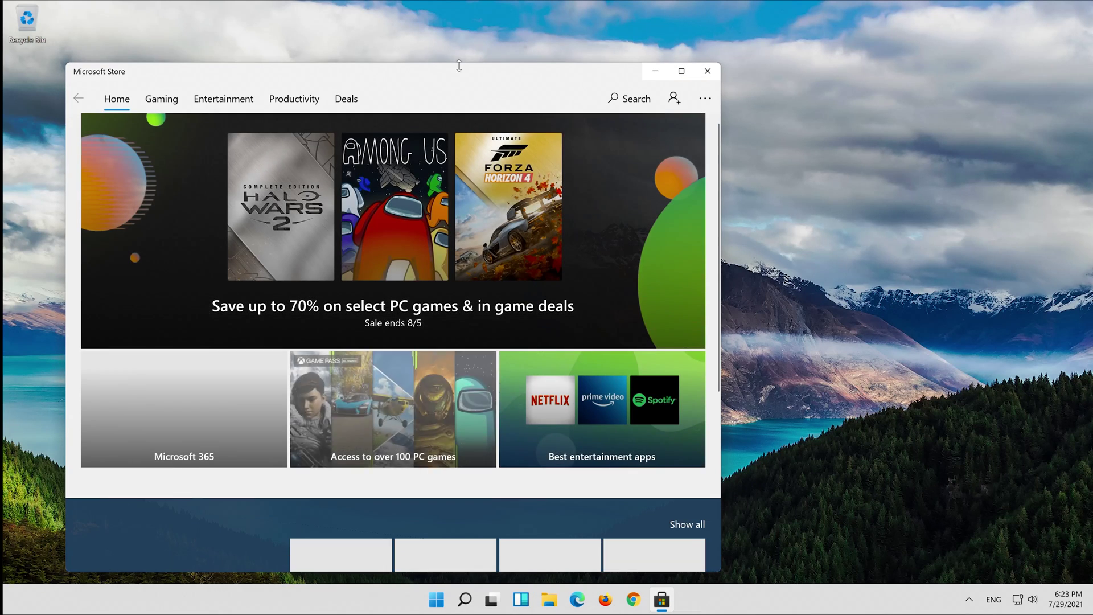
{"action": "left_click_drag", "start_coordinate": [498, 69], "coordinate": [653, 45]}
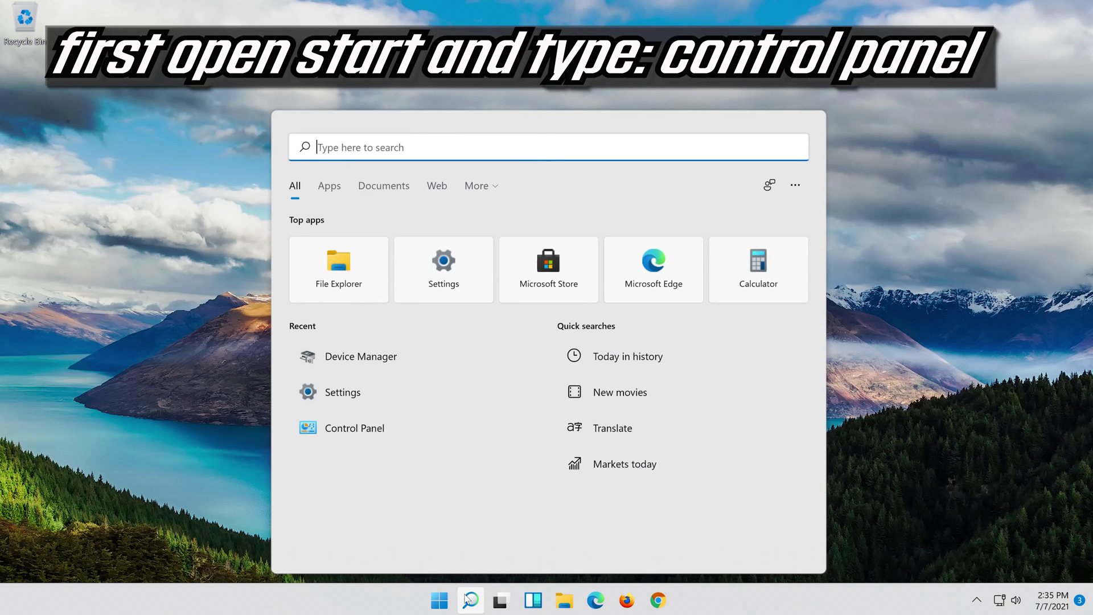
Find Control Panel by searching 'control panel' and go to Network and Internet, then Network and Sharing Center
{"action": "type", "text": "cont"}
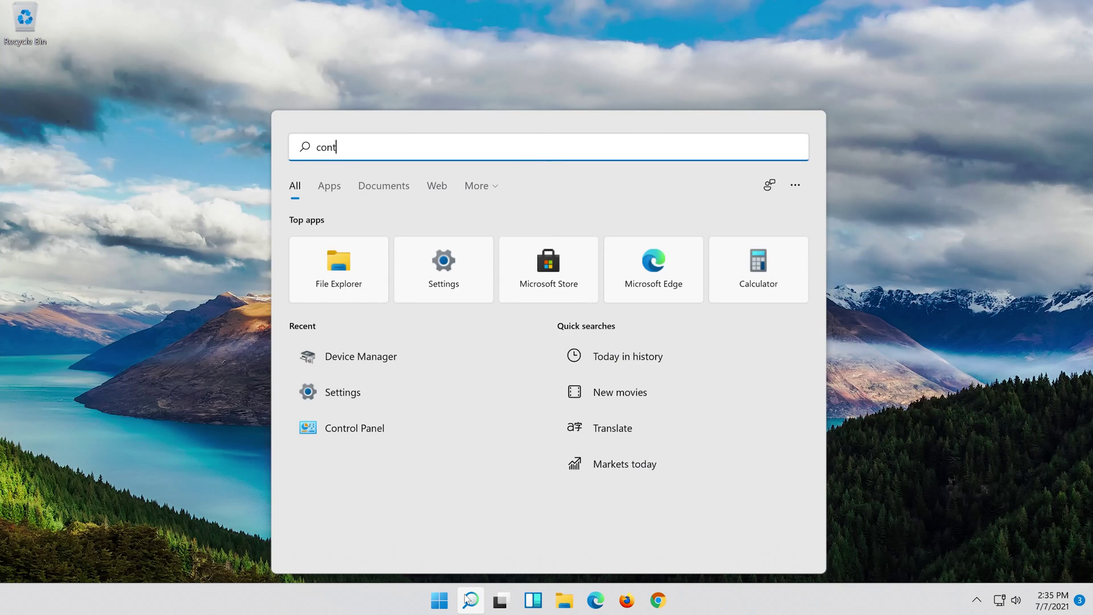
{"action": "type", "text": "rol panel"}
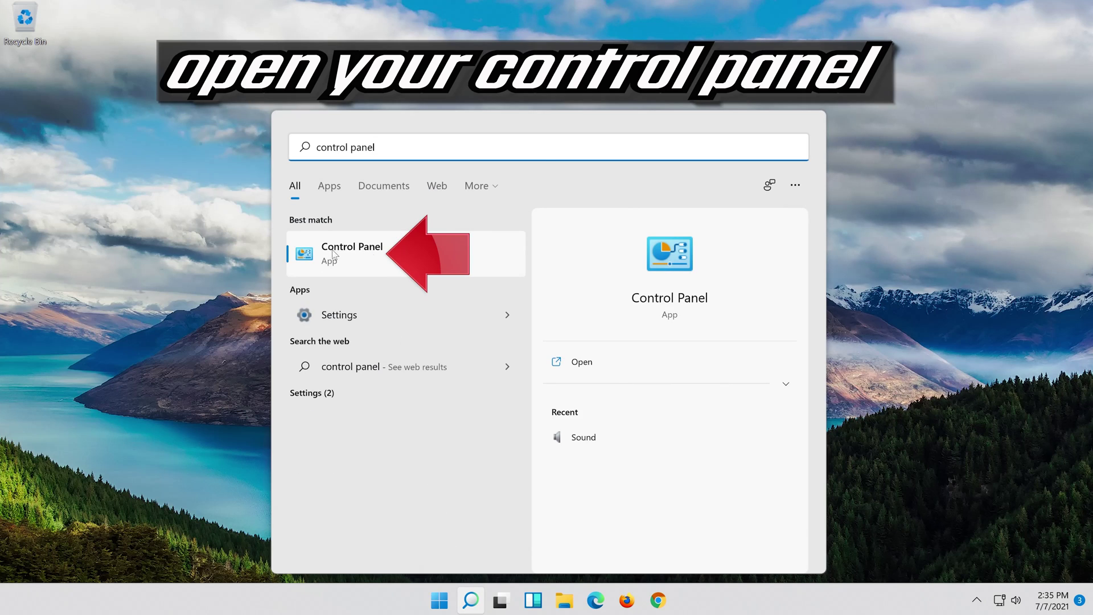
{"action": "left_click", "coordinate": [400, 272]}
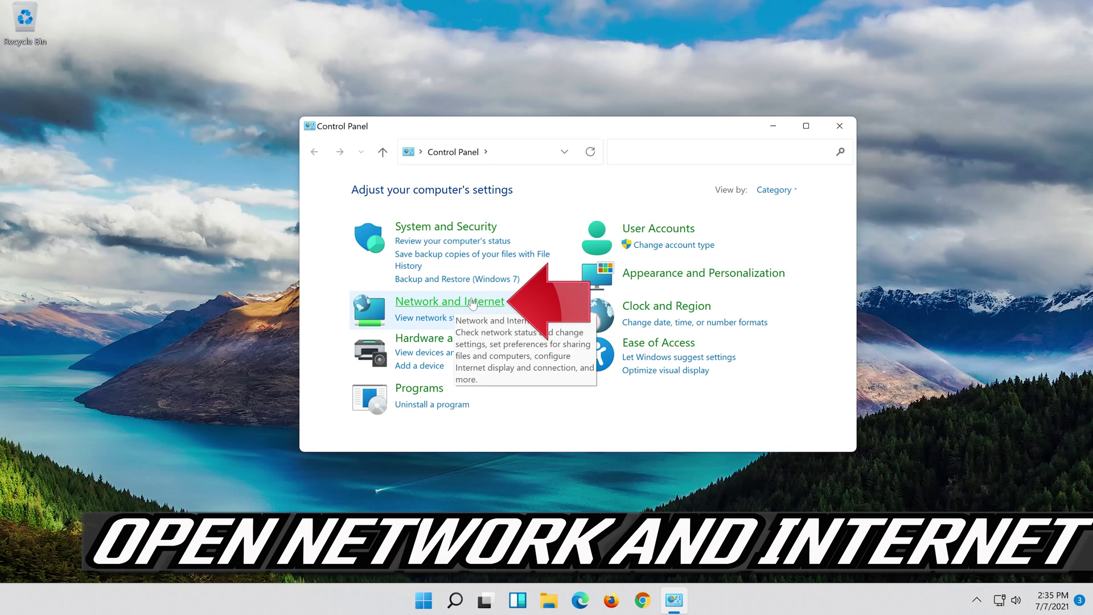
{"action": "left_click", "coordinate": [473, 303]}
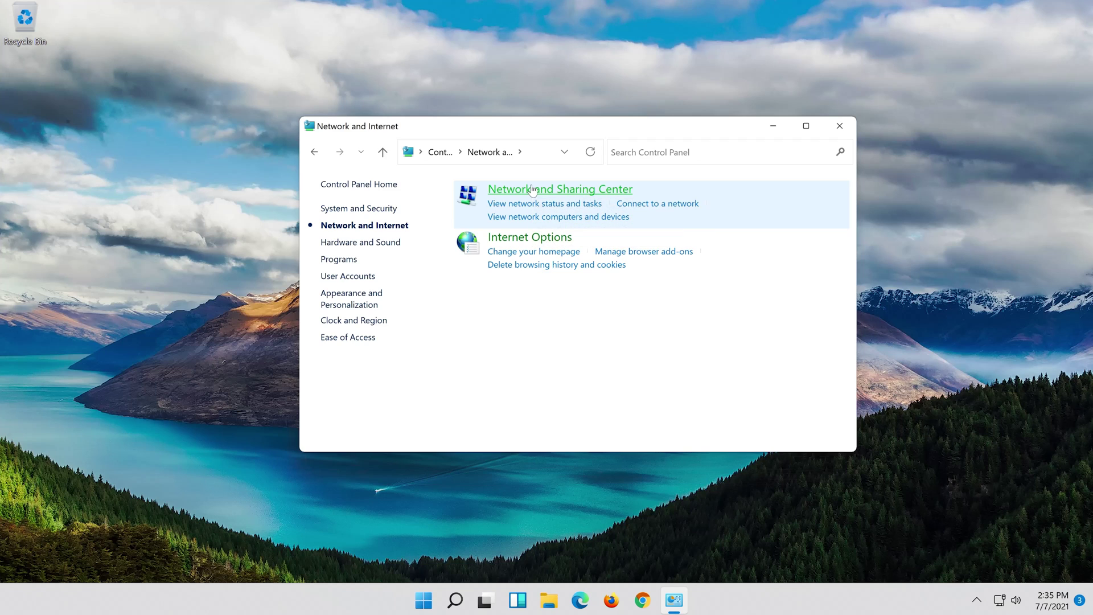
{"action": "left_click", "coordinate": [533, 189]}
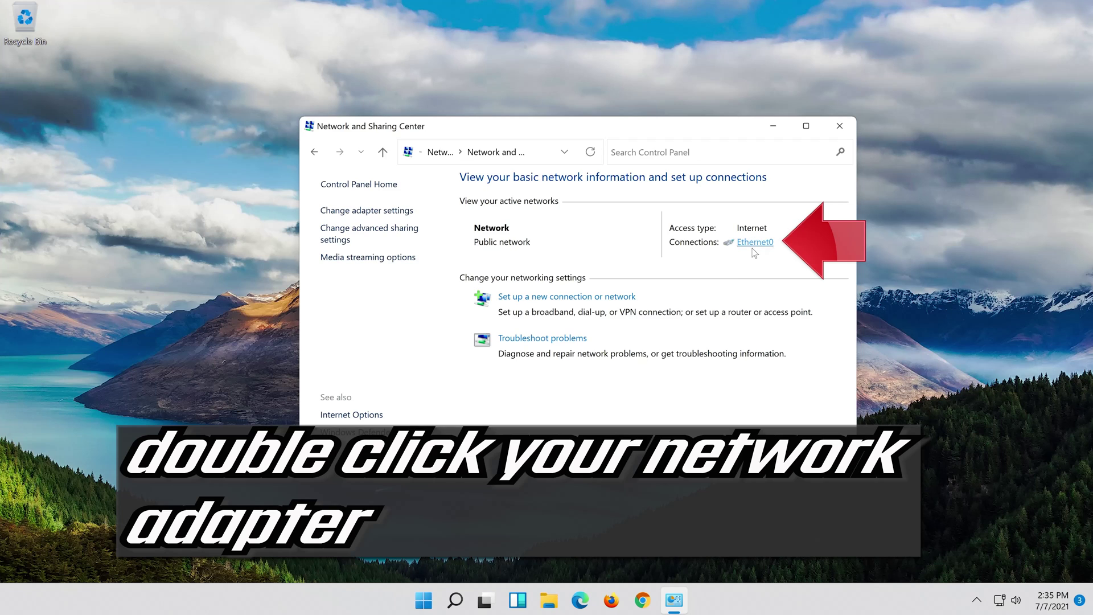
Open Ethernet0's properties and bring up its Internet Protocol Version 4 (TCP/IPv4) settings
{"action": "left_click", "coordinate": [746, 243]}
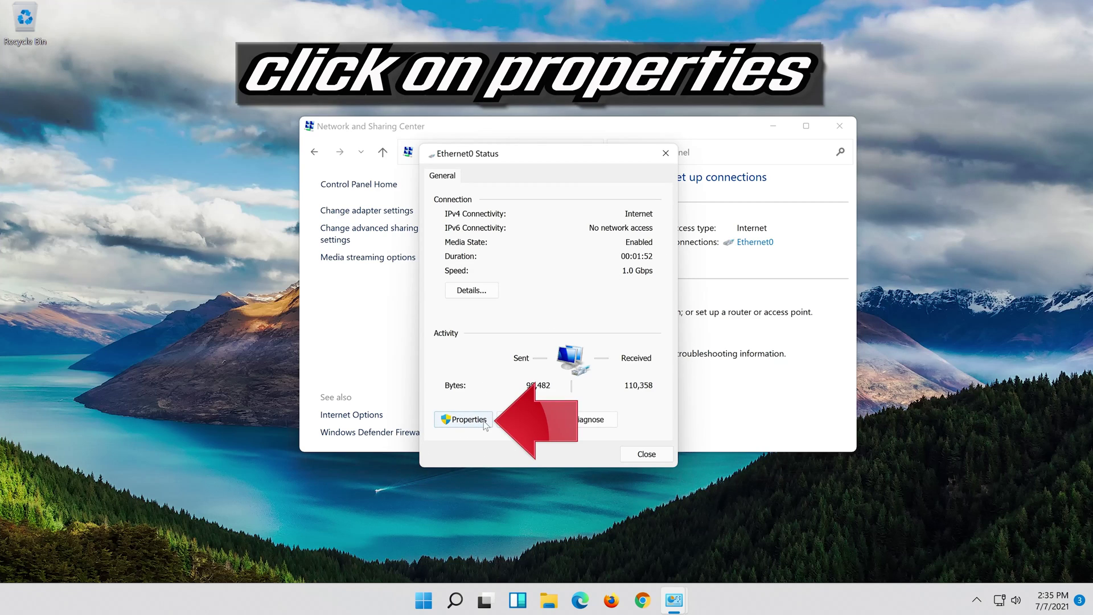
{"action": "left_click", "coordinate": [466, 420]}
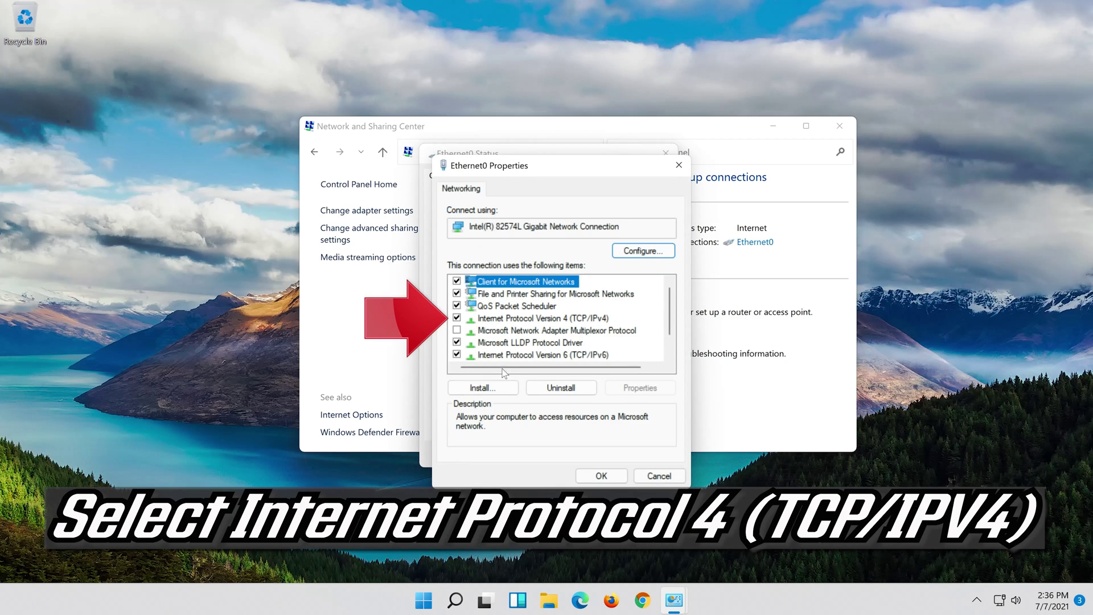
{"action": "left_click", "coordinate": [515, 319]}
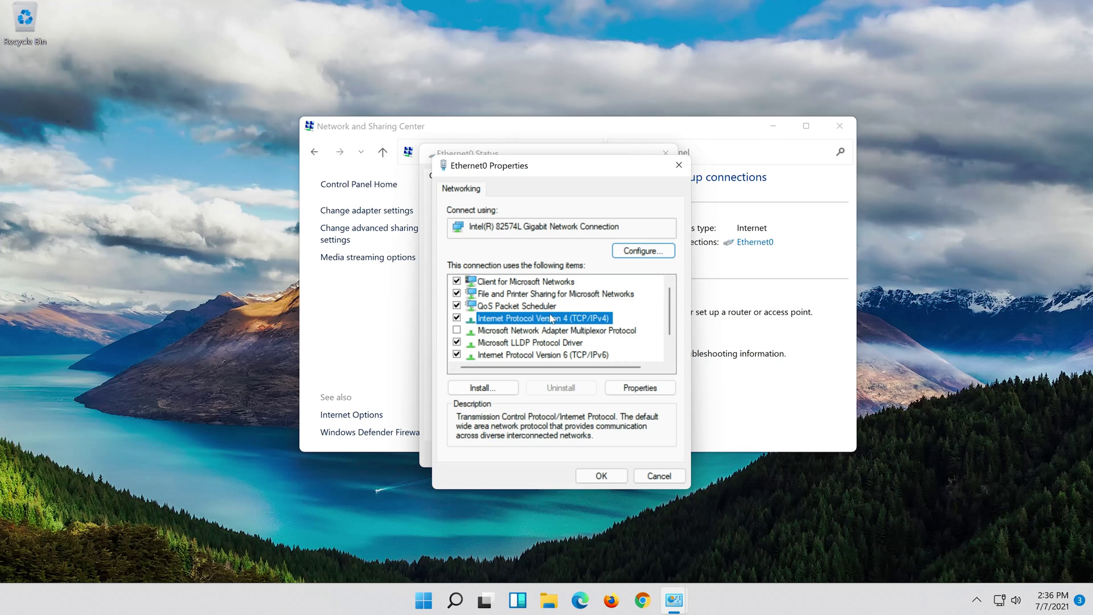
{"action": "left_click", "coordinate": [638, 391]}
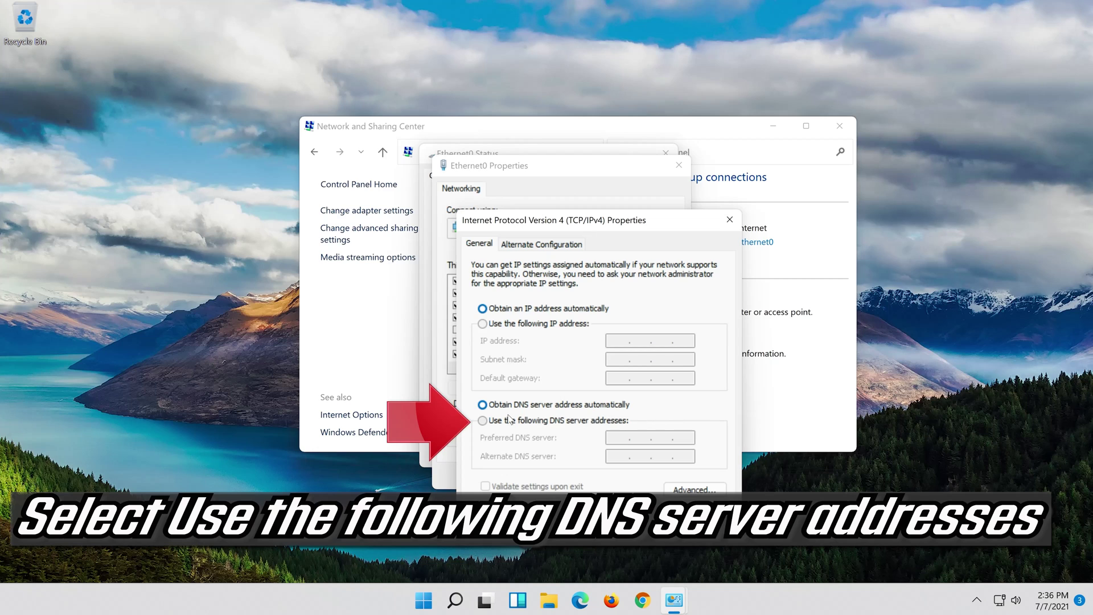
Set Ethernet0's DNS servers to 8.8.8.8 and 8.8.4.4, save, and close the properties
{"action": "left_click", "coordinate": [482, 421]}
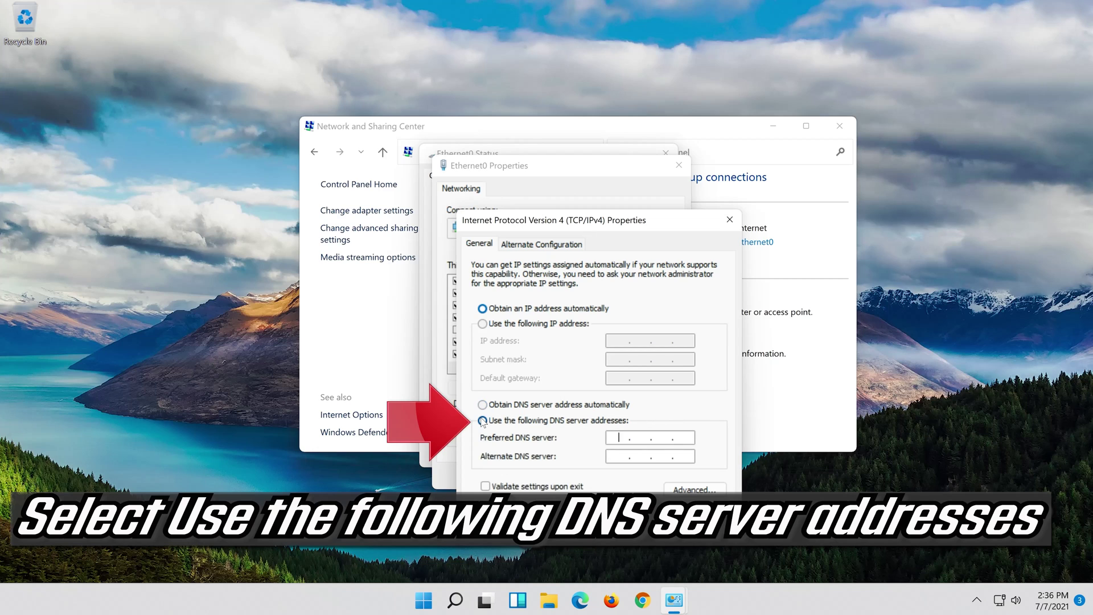
{"action": "left_click", "coordinate": [622, 437]}
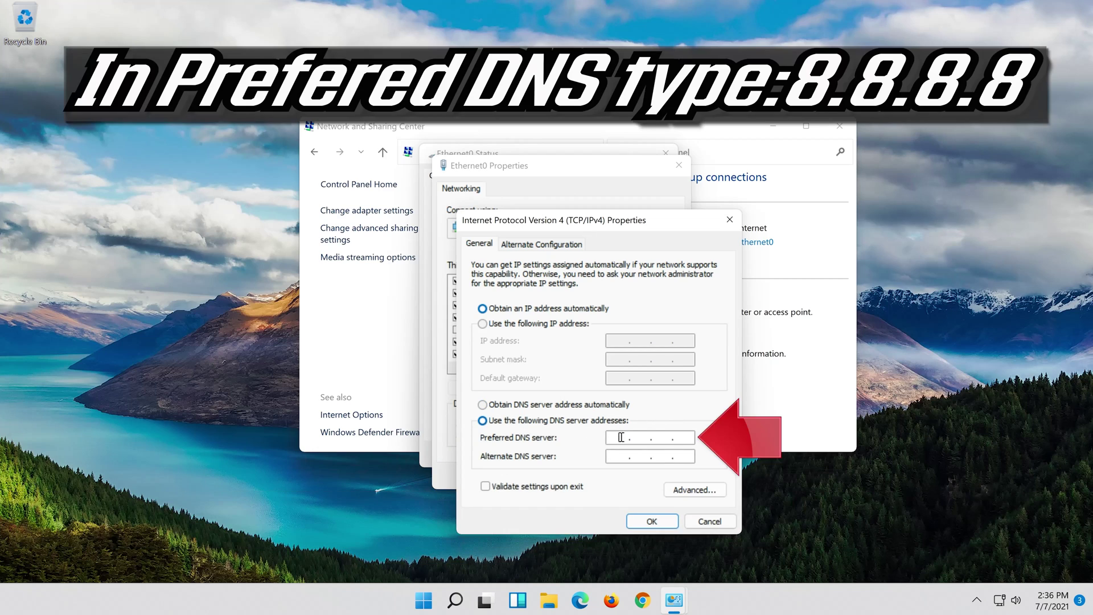
{"action": "type", "text": "8.8.8.8"}
{"action": "left_click", "coordinate": [618, 457]}
{"action": "type", "text": "8."}
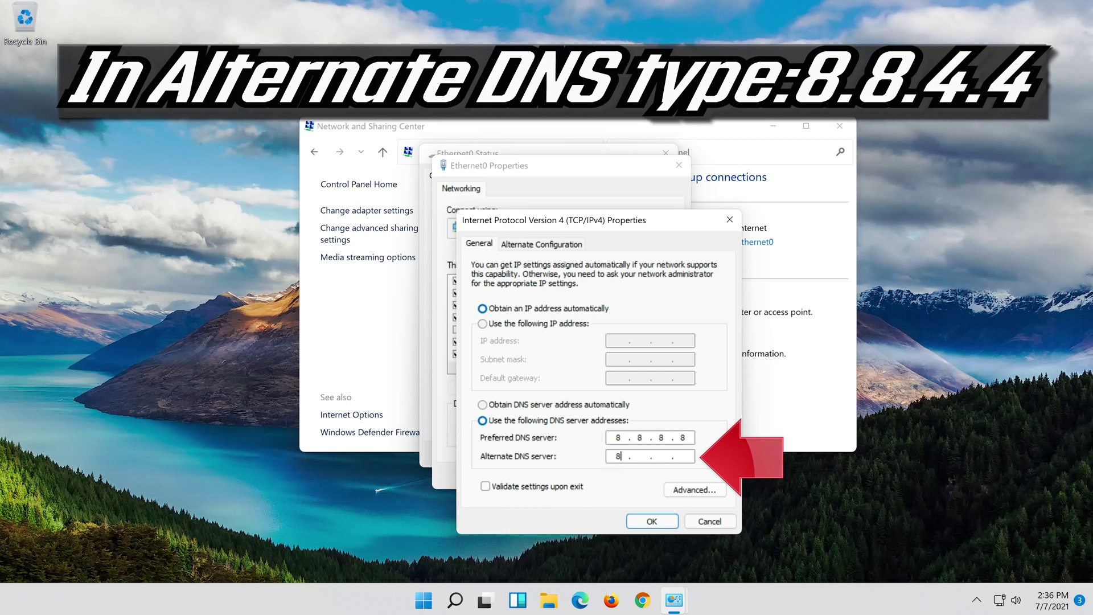
{"action": "type", "text": "8.4.4"}
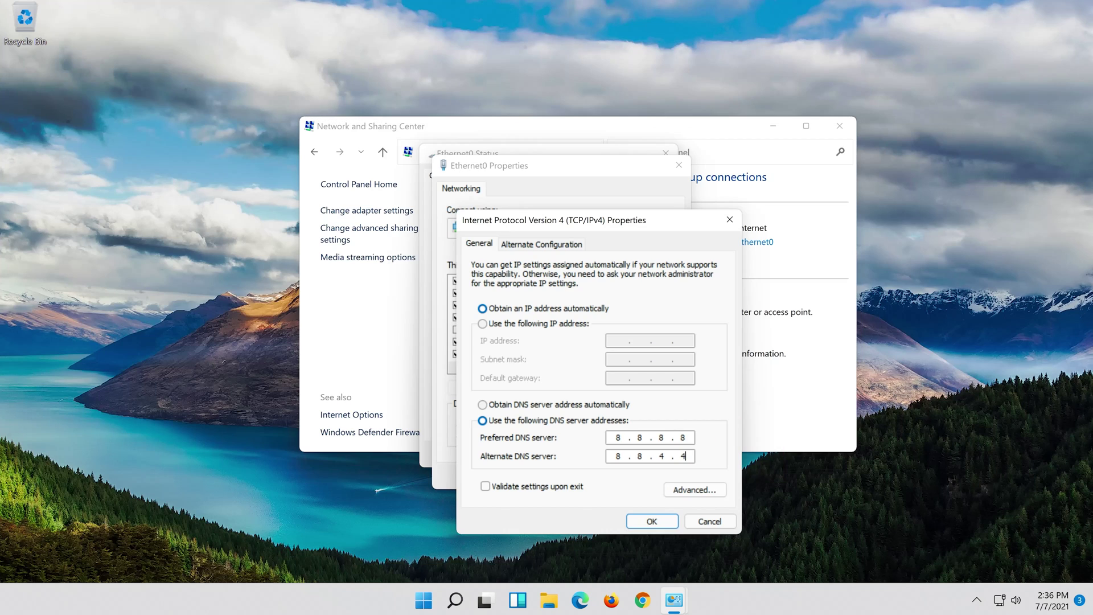
{"action": "left_click", "coordinate": [654, 525]}
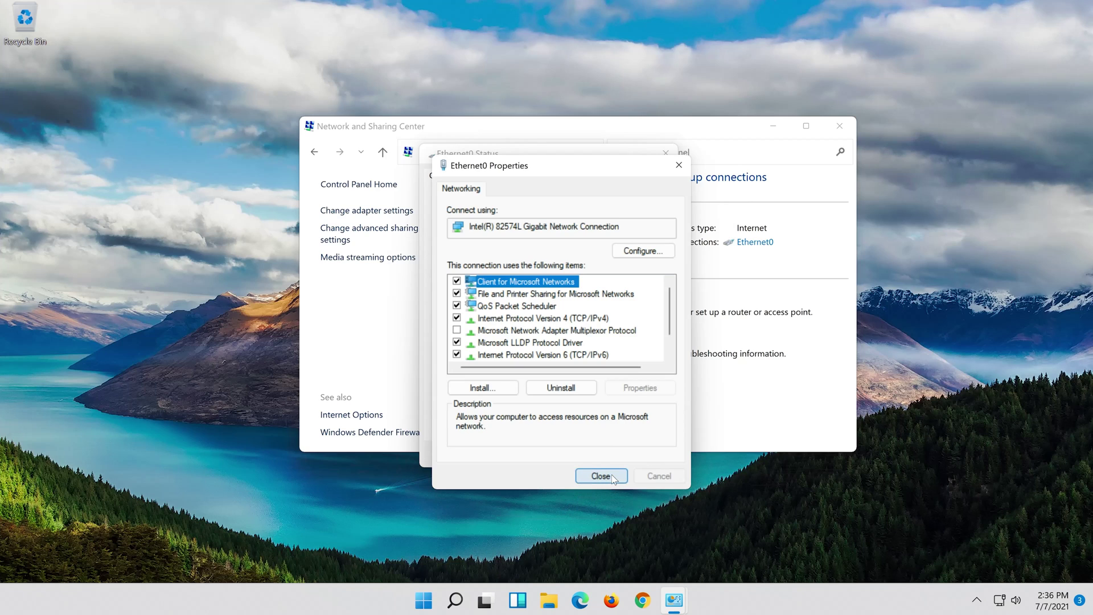
{"action": "left_click", "coordinate": [601, 476]}
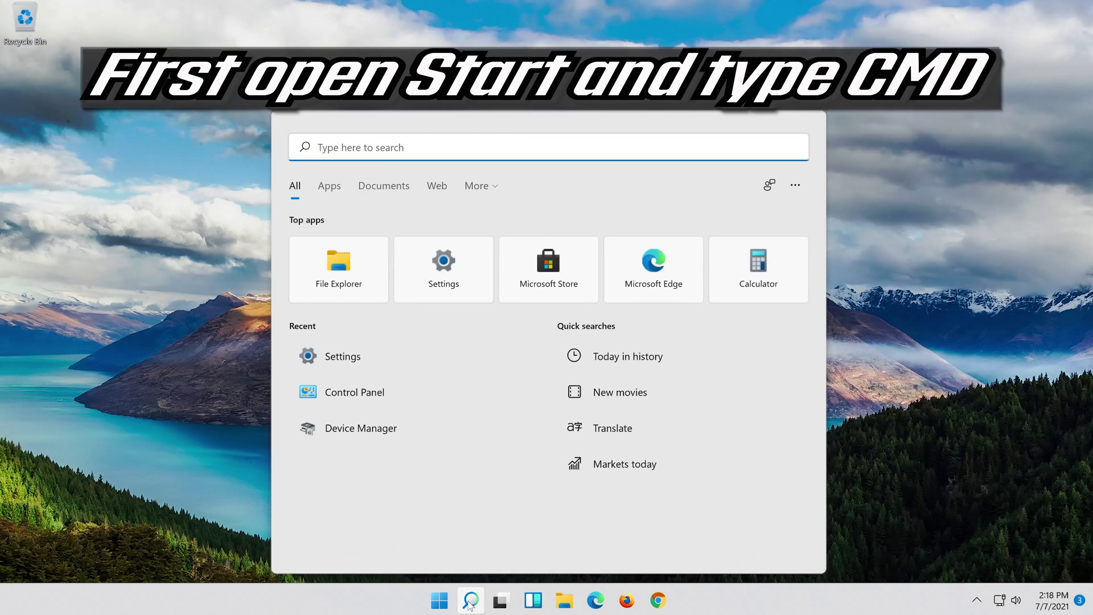
Launch Command Prompt as administrator from a 'cmd' search, approving the UAC prompt
{"action": "type", "text": "cmd"}
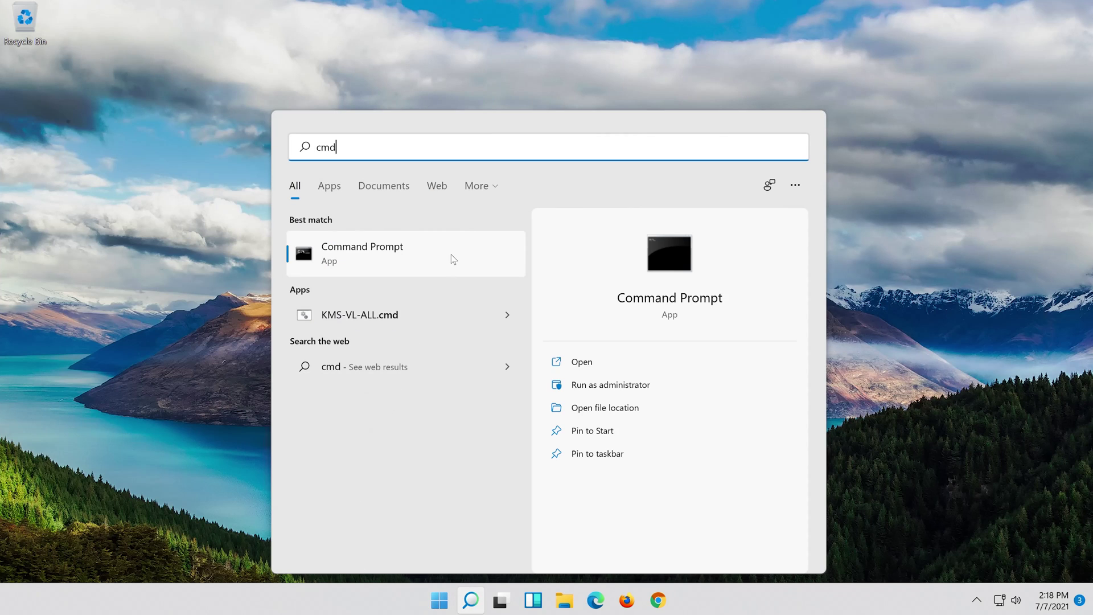
{"action": "right_click", "coordinate": [453, 259]}
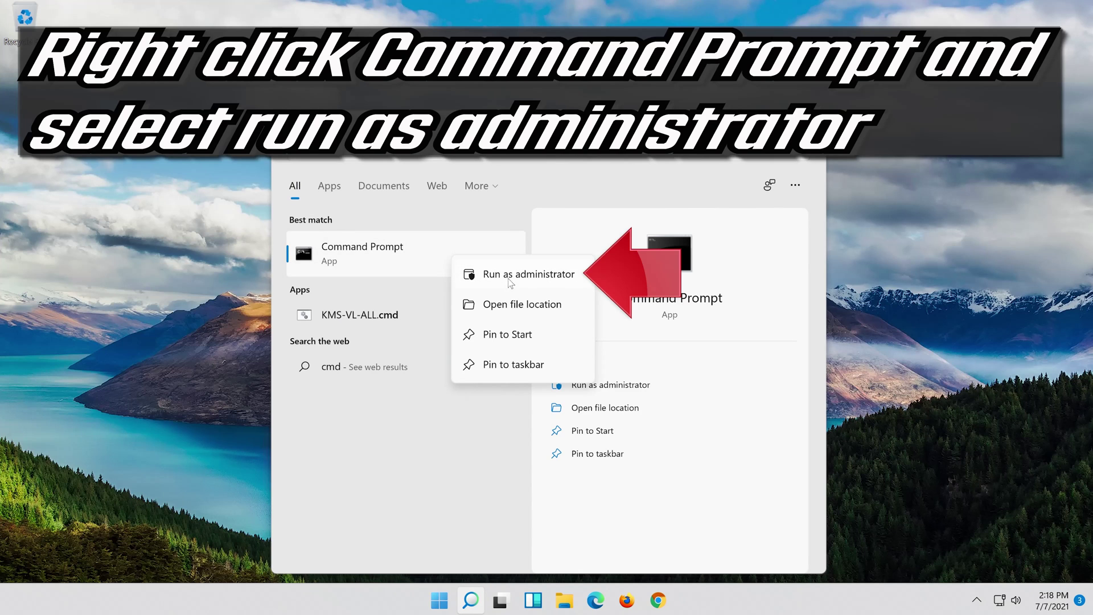
{"action": "left_click", "coordinate": [540, 275]}
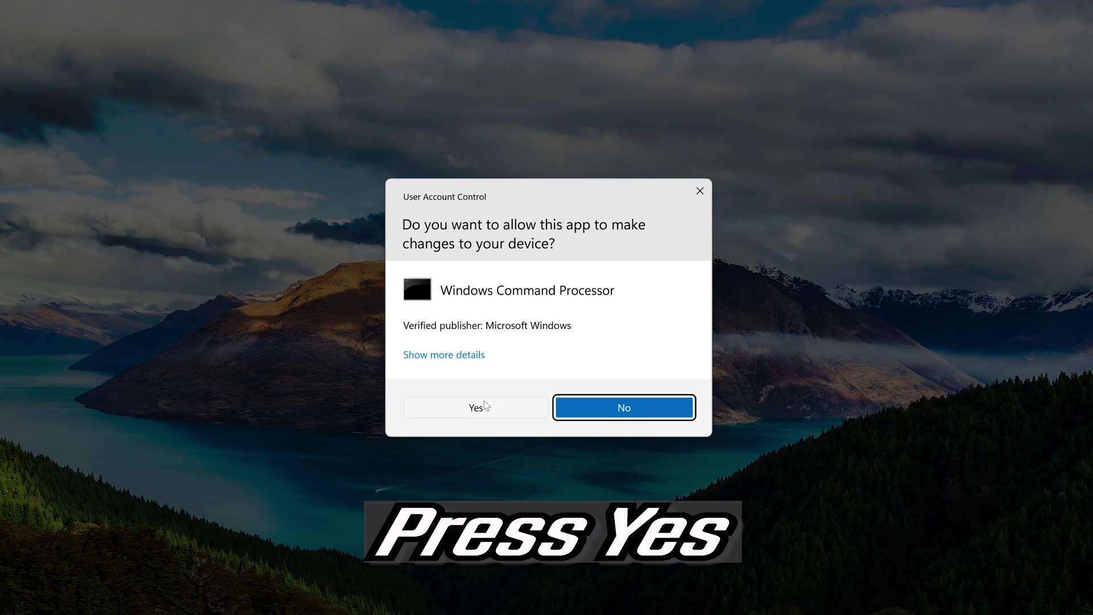
{"action": "left_click", "coordinate": [487, 407]}
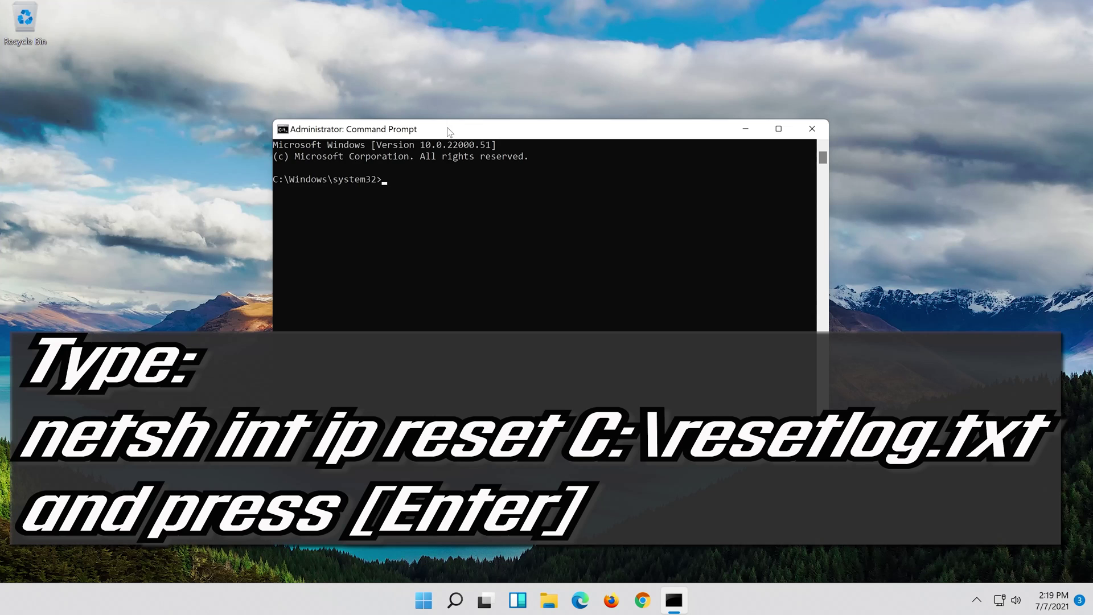
Reset the TCP/IP stack (log to c:\resetlog.txt) and the Winsock catalog with netsh
{"action": "type", "text": "netsh int ip reset c:\\reset"}
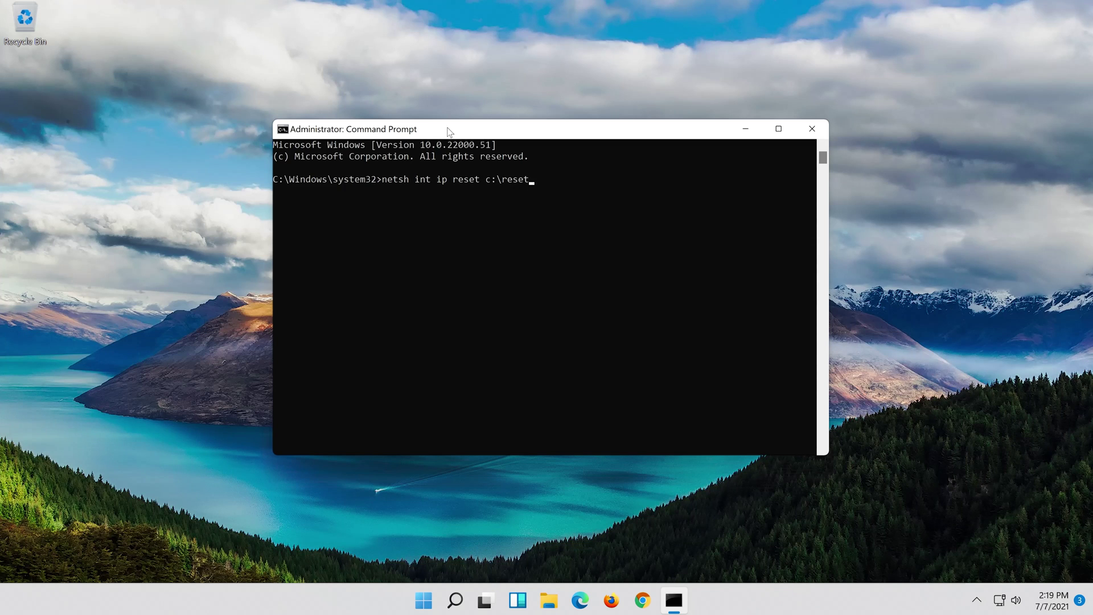
{"action": "type", "text": "log.txt"}
{"action": "key", "text": "Return"}
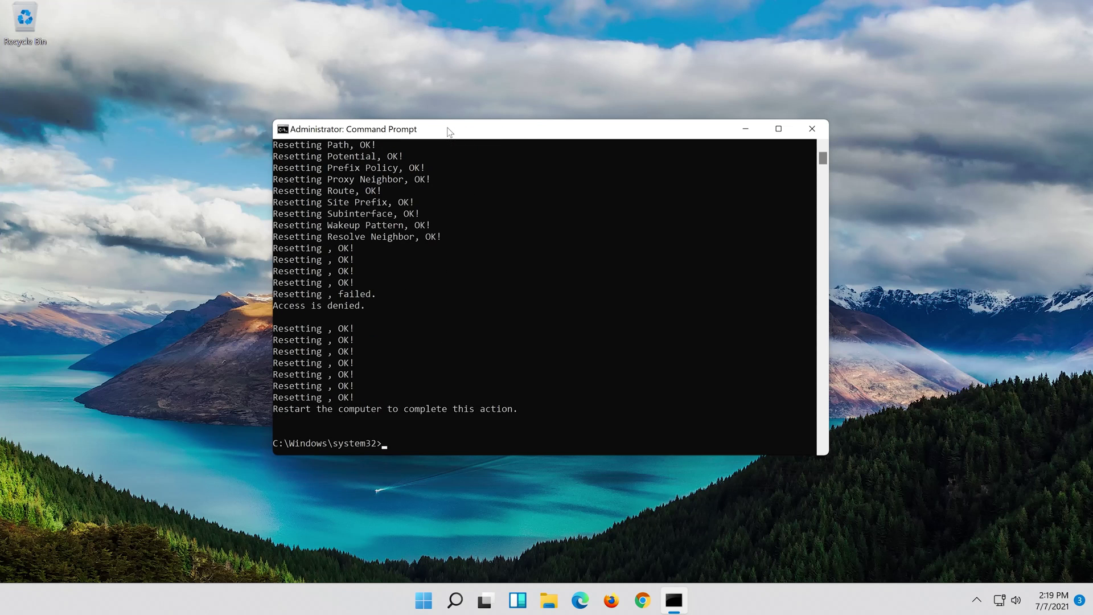
{"action": "type", "text": "n"}
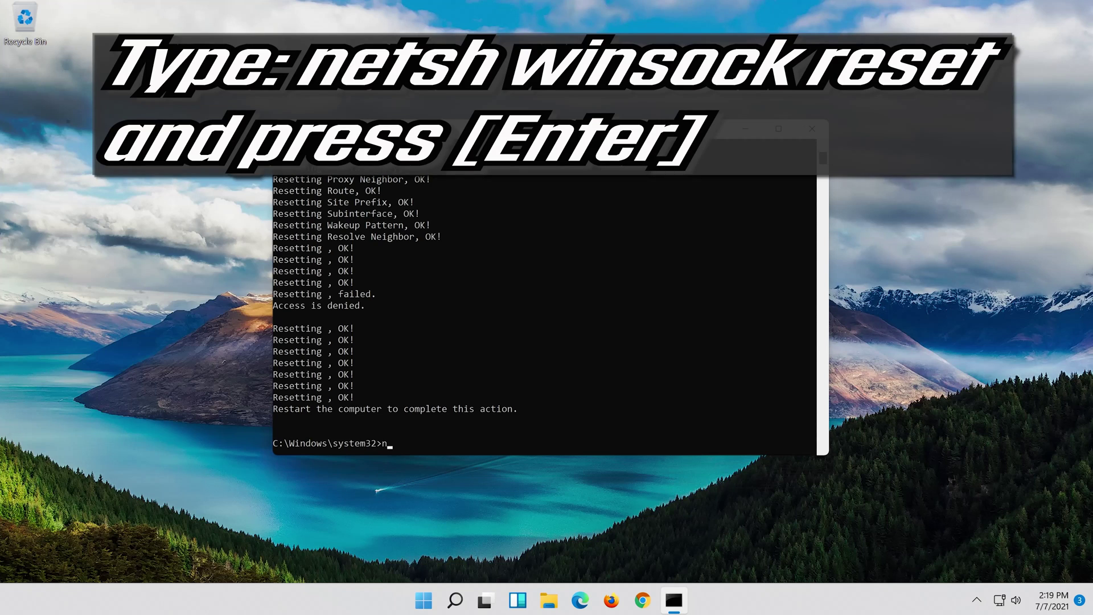
{"action": "type", "text": "etsh winsock reset"}
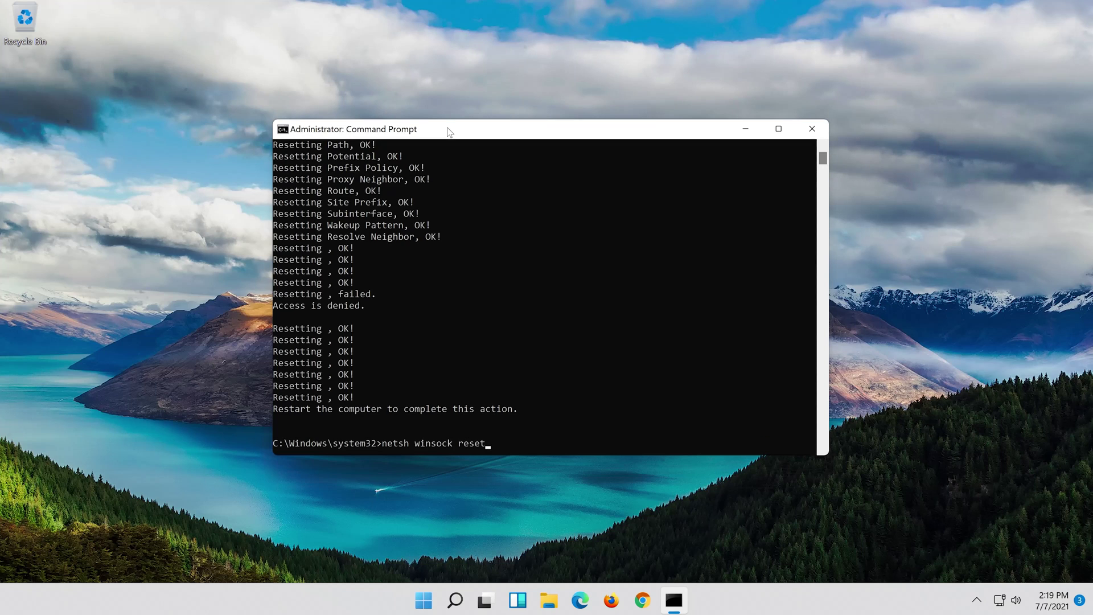
{"action": "key", "text": "Return"}
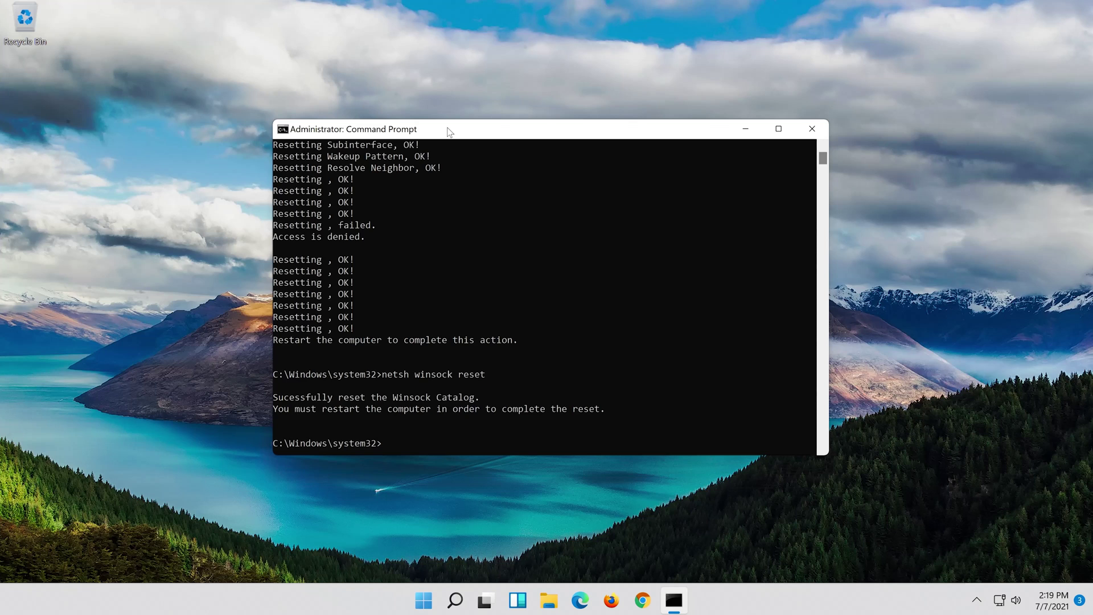
Flush the DNS resolver cache with ipconfig /flushdns and exit the console
{"action": "type", "text": "ipconfig "}
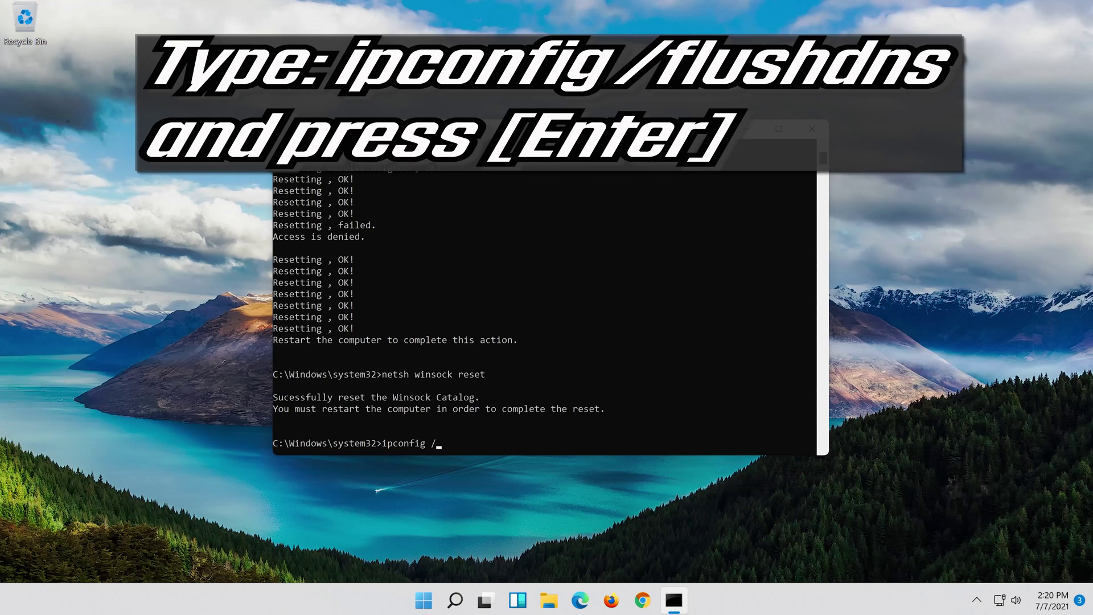
{"action": "type", "text": "/flushdns"}
{"action": "key", "text": "Return"}
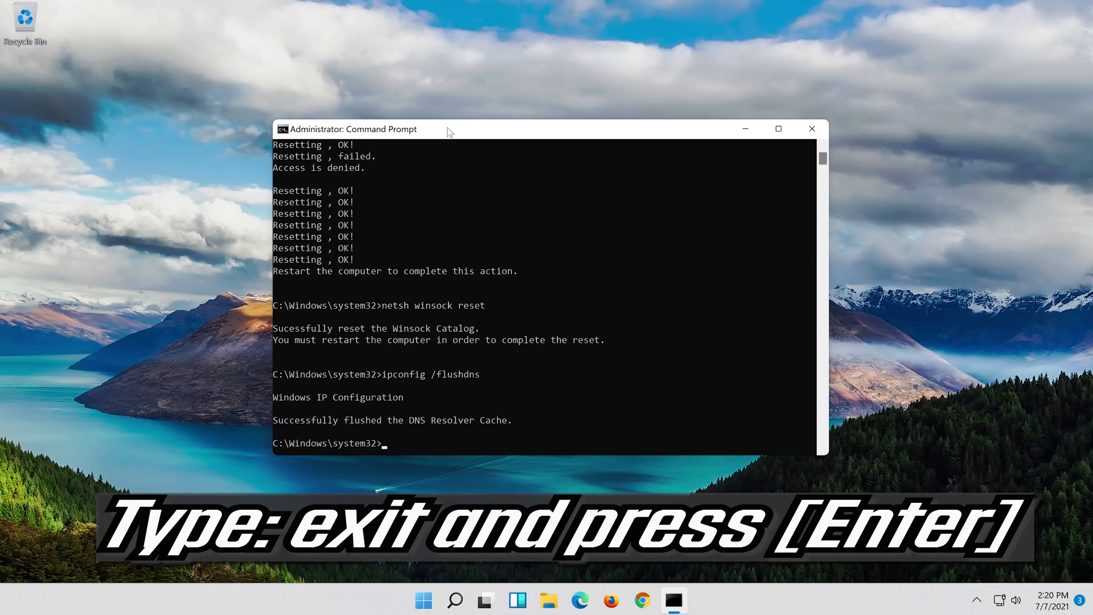
{"action": "type", "text": "exit"}
Exit the console, then view the Start menu's Sleep, Shut down and Restart options without choosing one
{"action": "key", "text": "Return"}
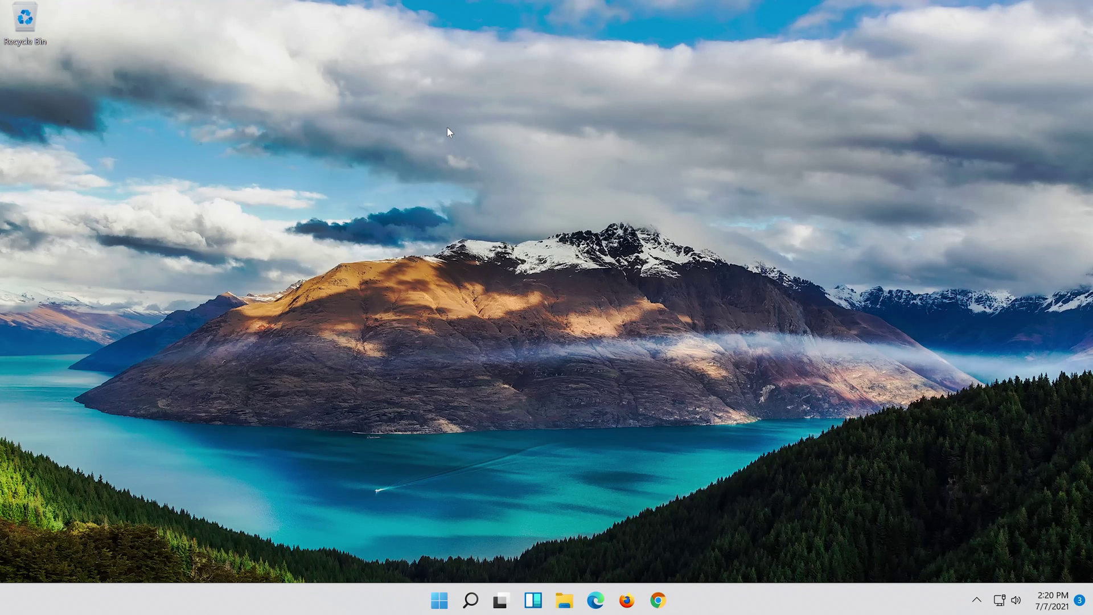
{"action": "left_click", "coordinate": [447, 608]}
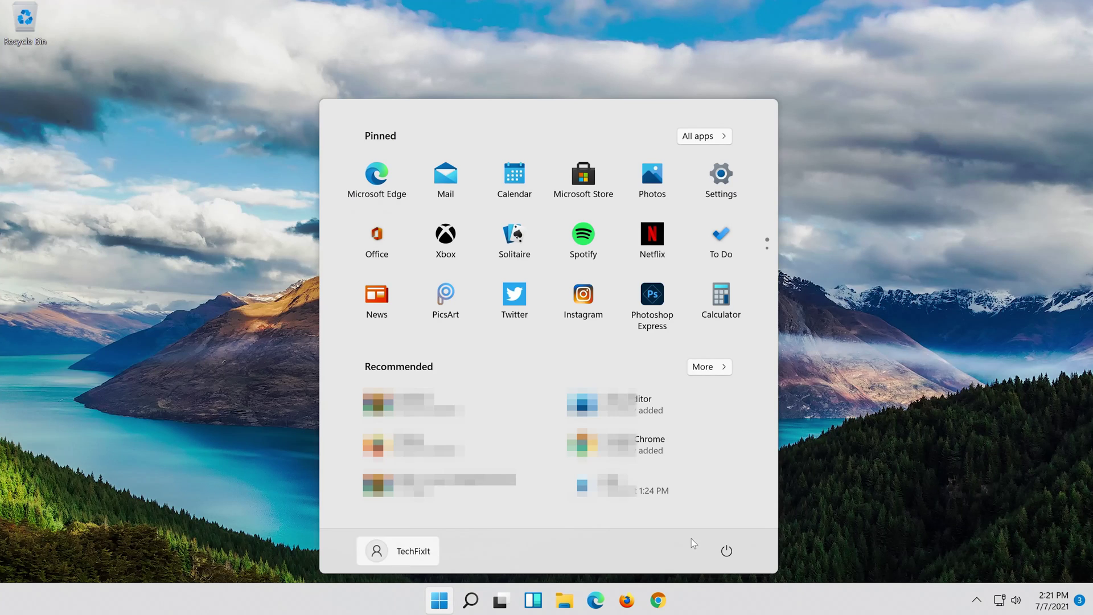
{"action": "left_click", "coordinate": [726, 552]}
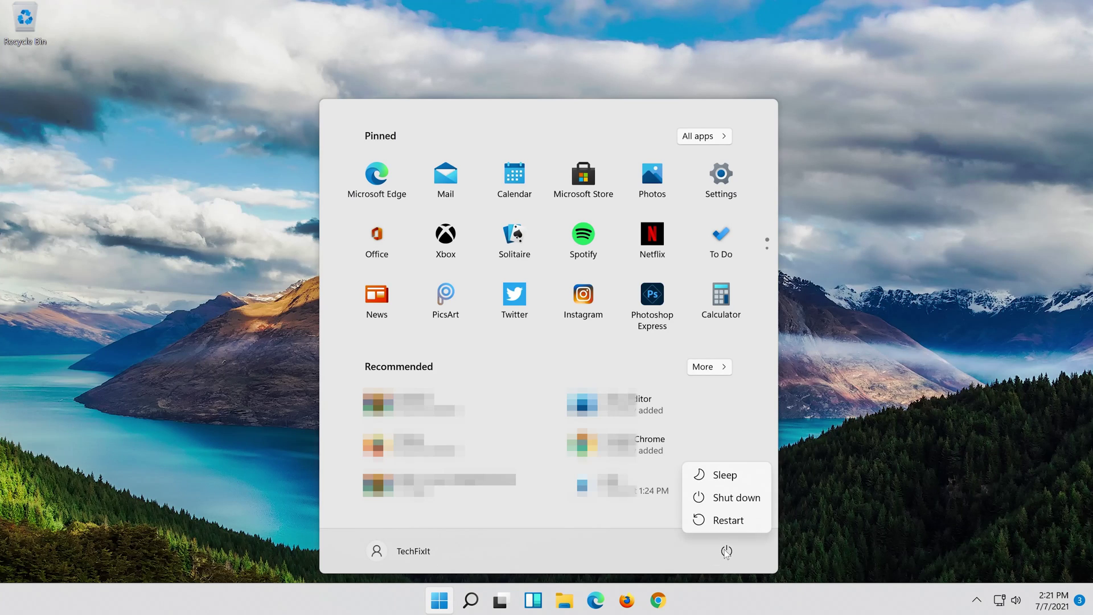
{"action": "left_click", "coordinate": [726, 523]}
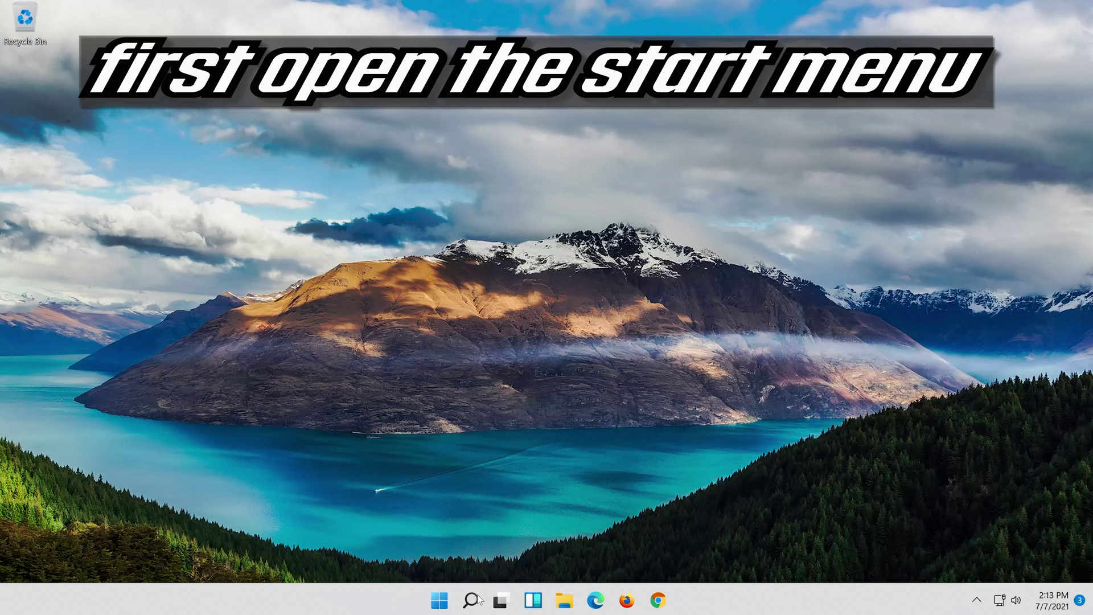
Launch Settings from a 'settings' search, open Network & internet and scroll to Advanced network settings
{"action": "left_click", "coordinate": [482, 605]}
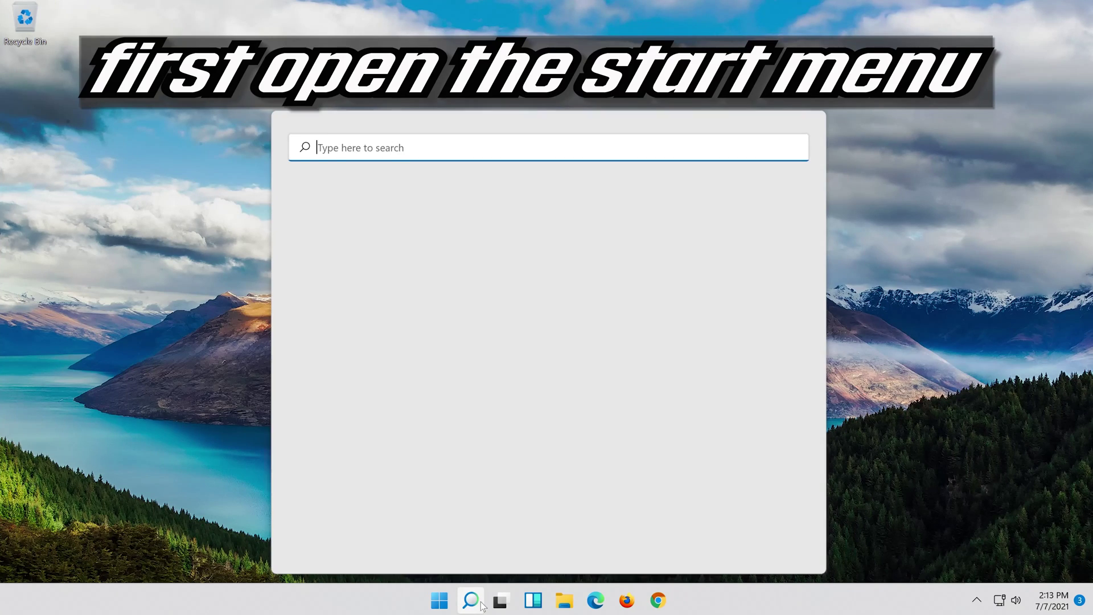
{"action": "type", "text": "settings"}
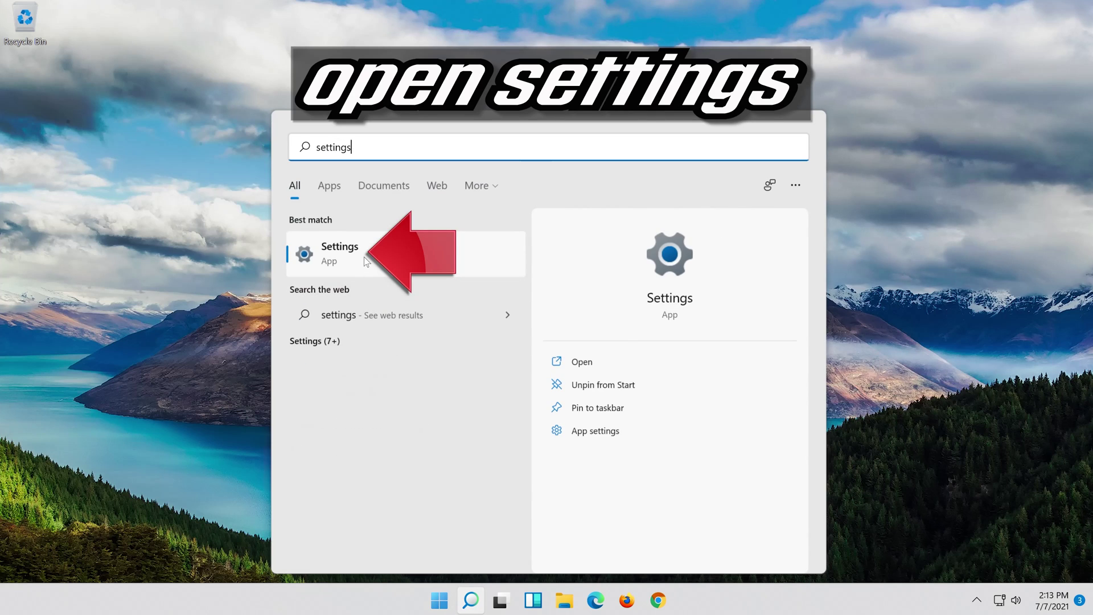
{"action": "left_click", "coordinate": [390, 261]}
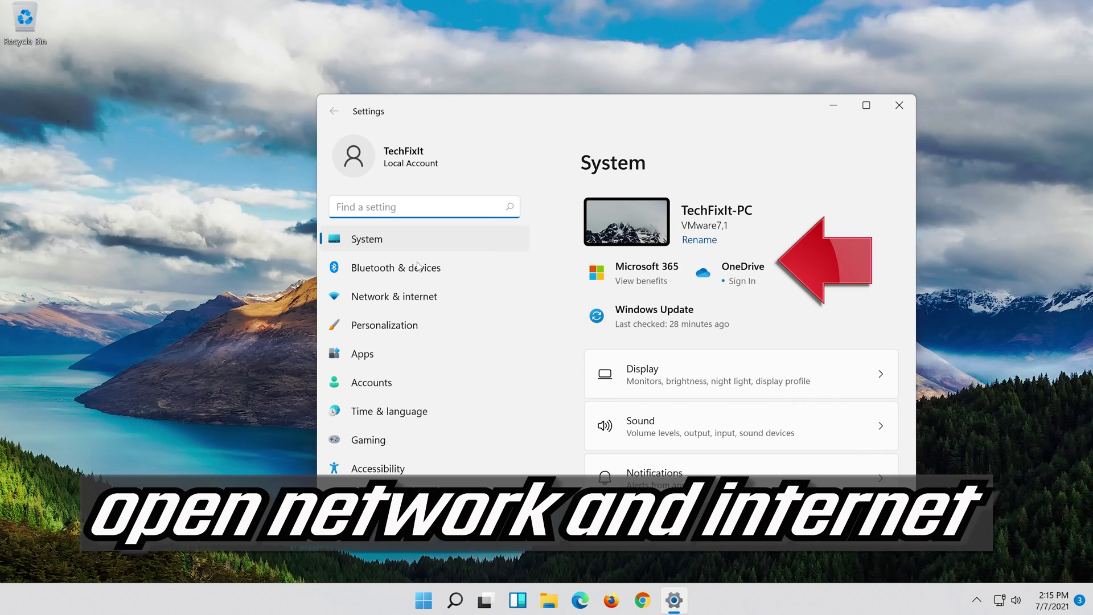
{"action": "left_click", "coordinate": [423, 300]}
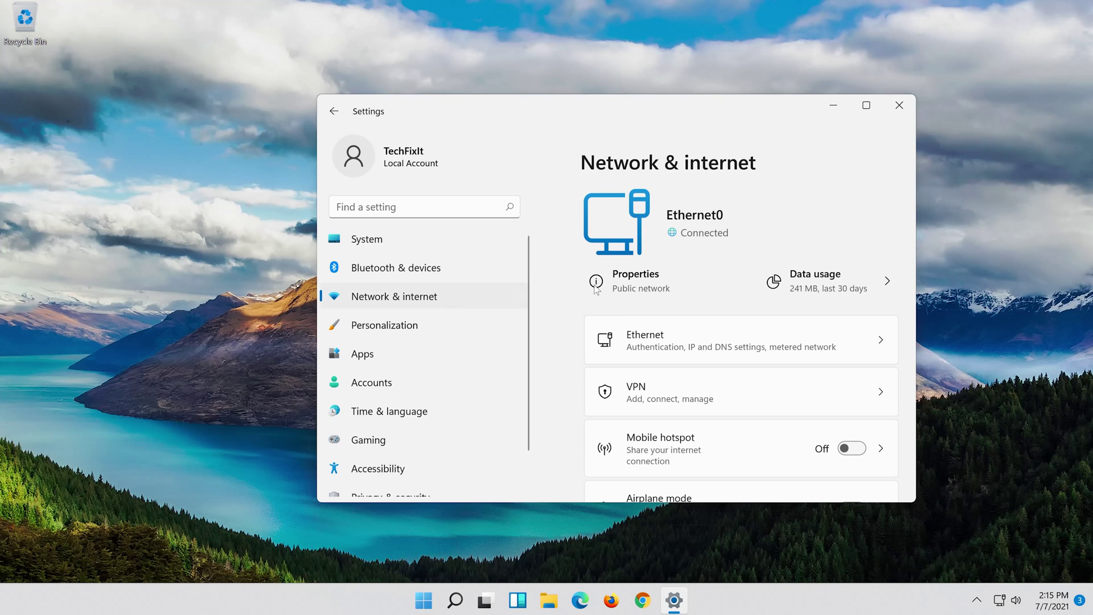
{"action": "scroll", "coordinate": [791, 285], "scroll_direction": "down", "scroll_amount": 4}
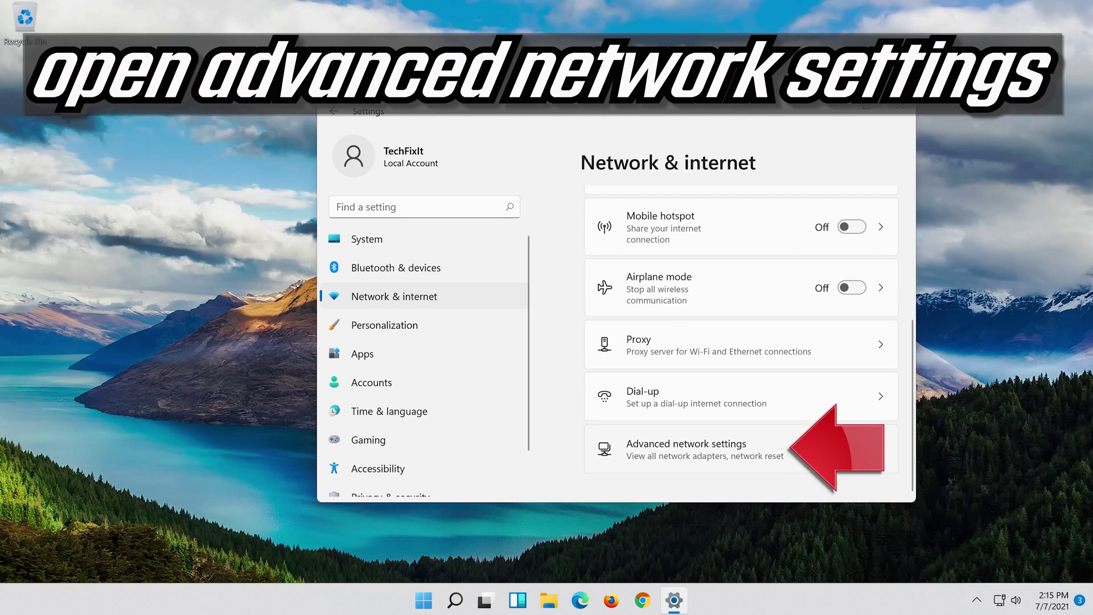
Go to Advanced network settings and open the Network reset page
{"action": "left_click", "coordinate": [670, 455]}
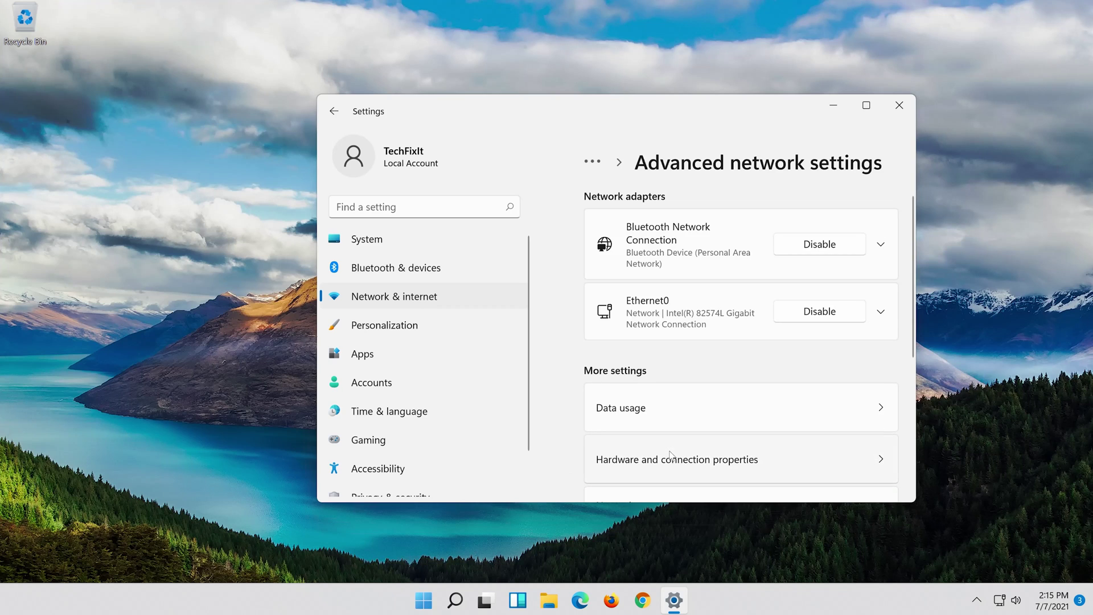
{"action": "scroll", "coordinate": [671, 454], "scroll_direction": "down", "scroll_amount": 3}
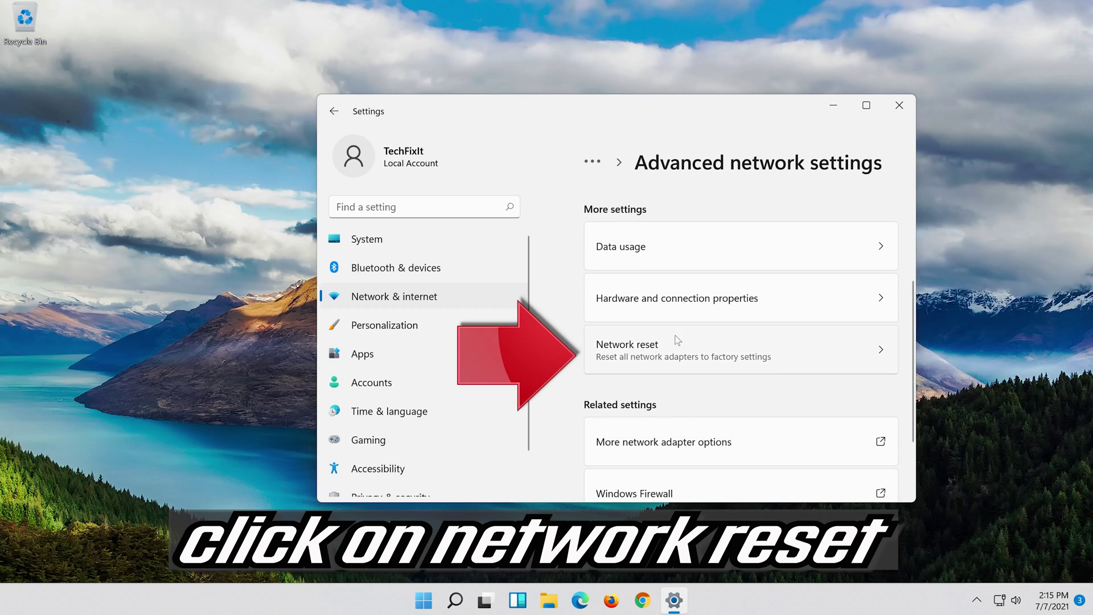
{"action": "left_click", "coordinate": [735, 349]}
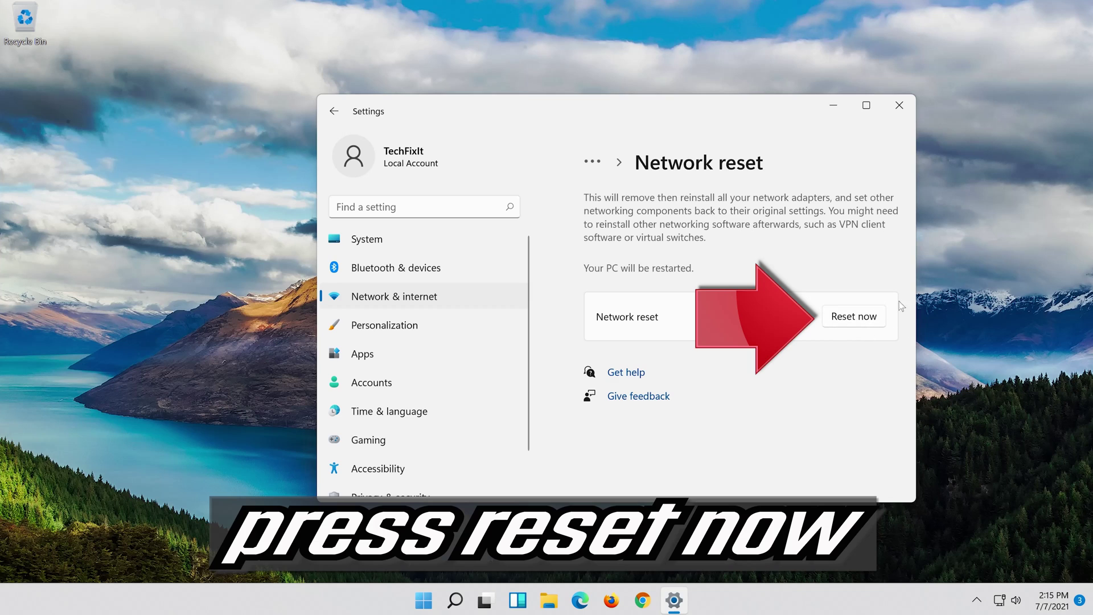
Reset now, confirm Yes, dismiss the 5-minute shutdown notice, and close Settings
{"action": "left_click", "coordinate": [860, 315]}
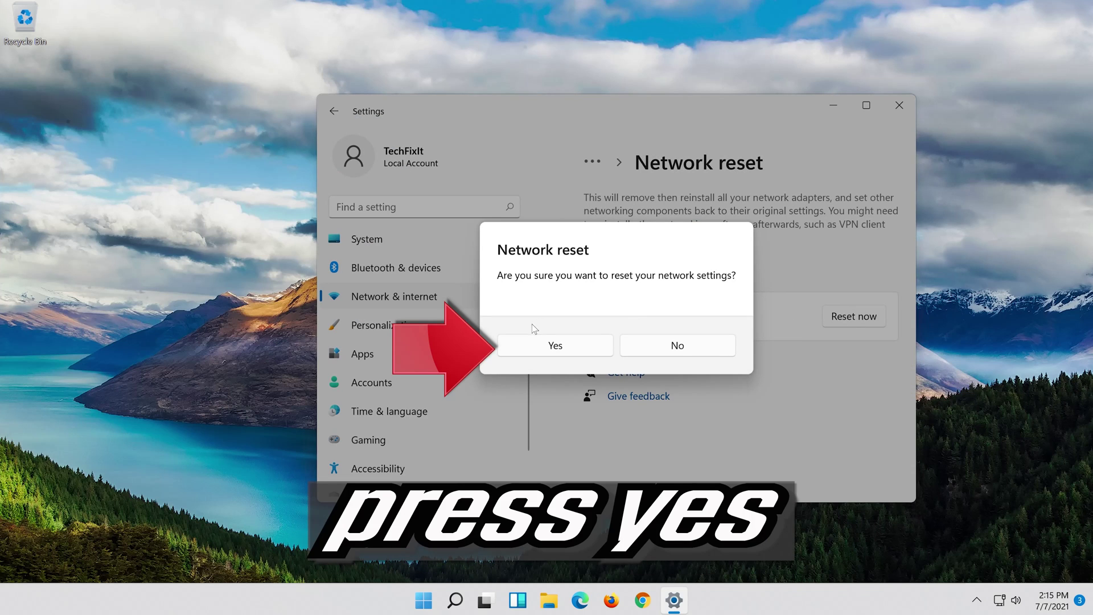
{"action": "left_click", "coordinate": [555, 346]}
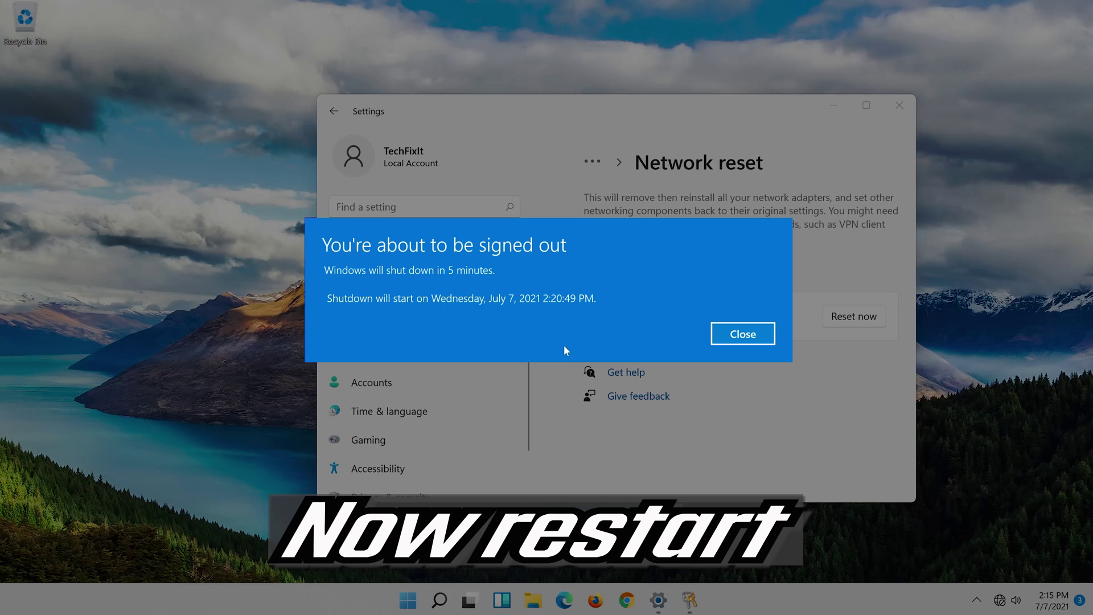
{"action": "left_click", "coordinate": [741, 341]}
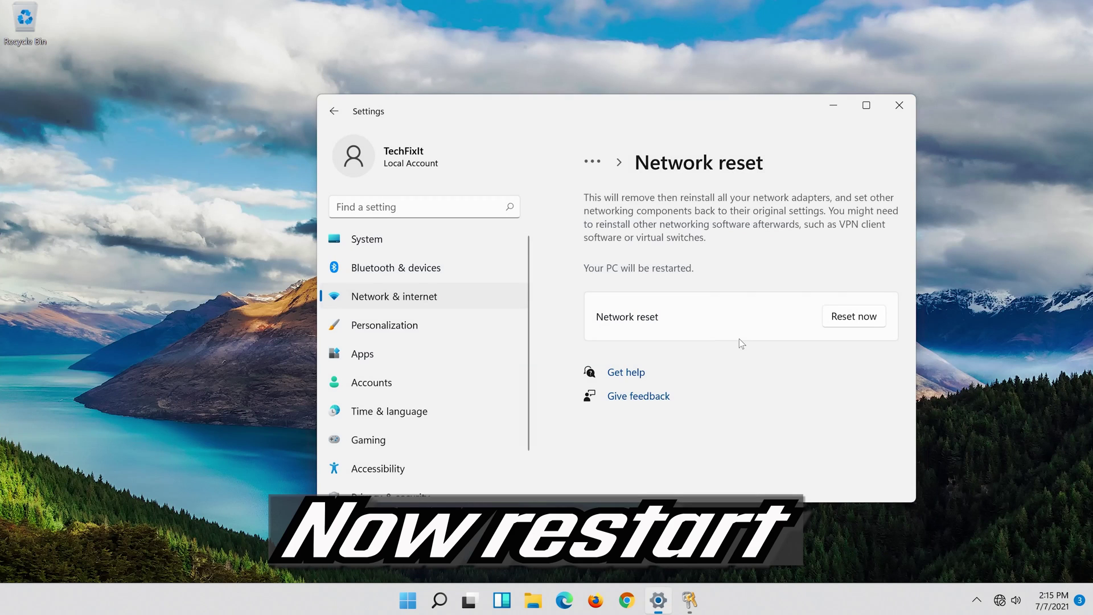
{"action": "left_click", "coordinate": [899, 104]}
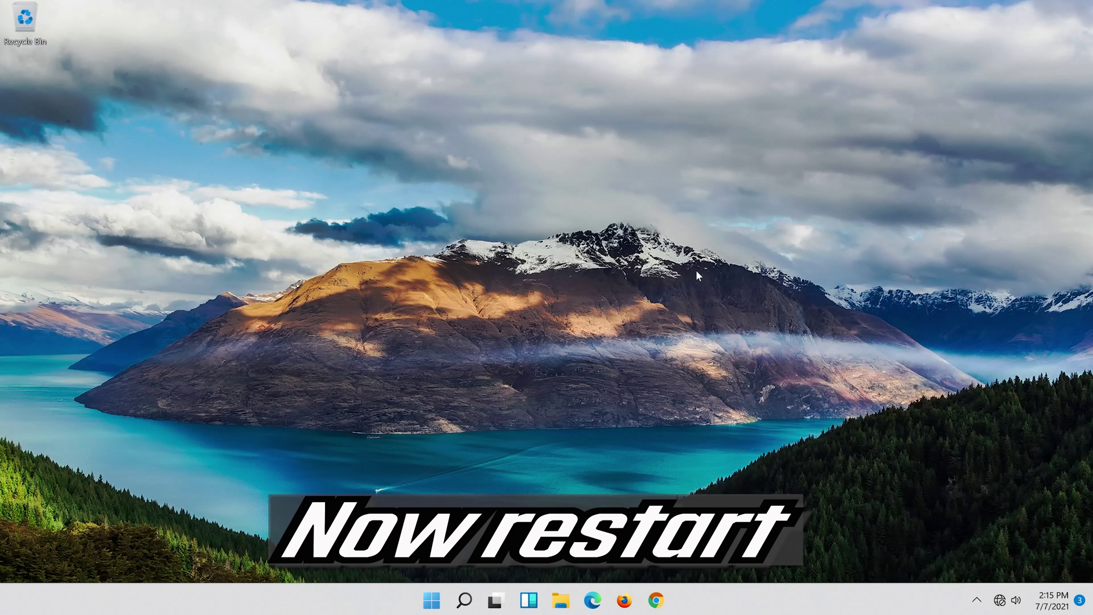
Check the Start menu power options, then search 'settings' and launch the Settings app
{"action": "left_click", "coordinate": [429, 610]}
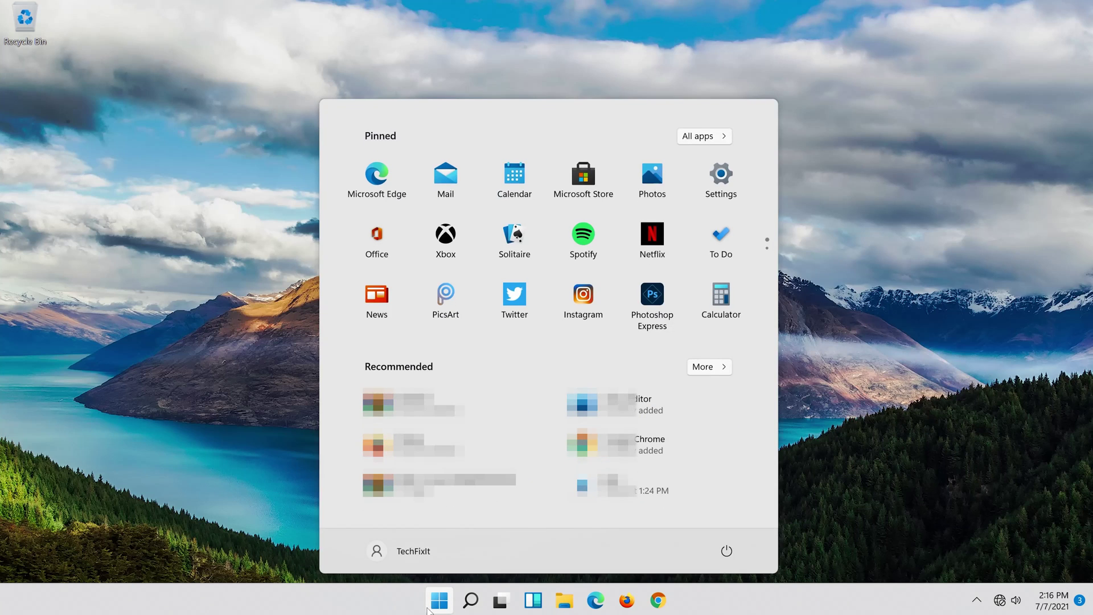
{"action": "left_click", "coordinate": [728, 552]}
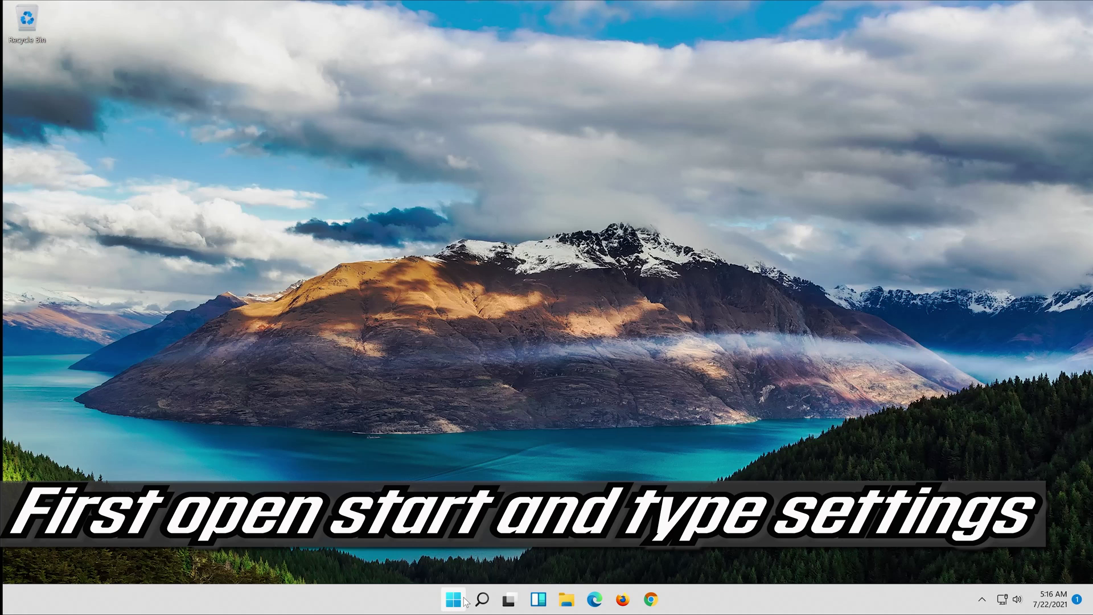
{"action": "left_click", "coordinate": [454, 599]}
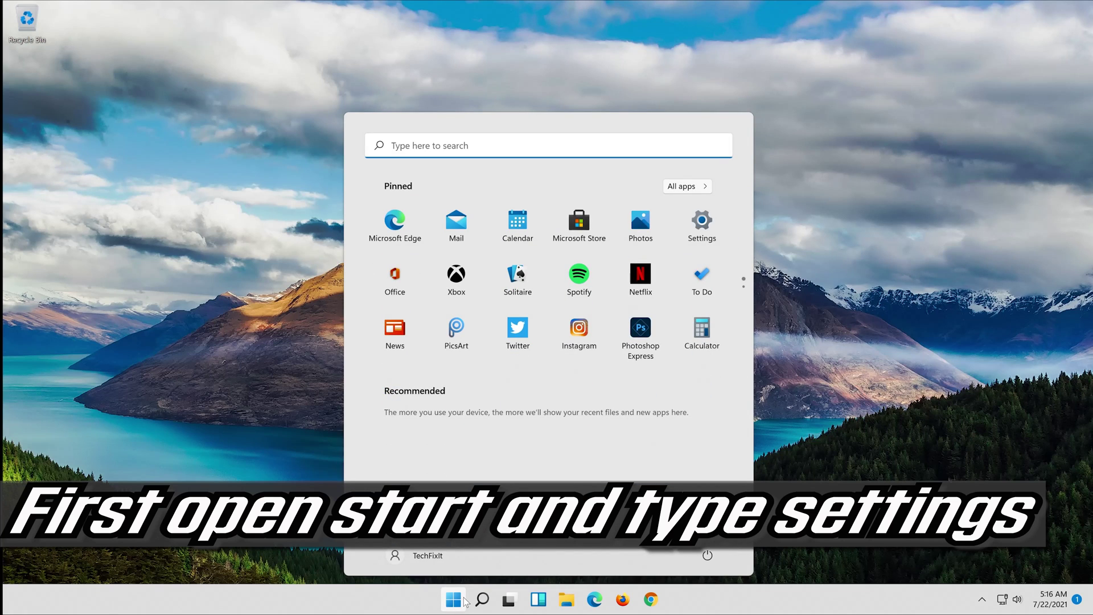
{"action": "type", "text": "settings"}
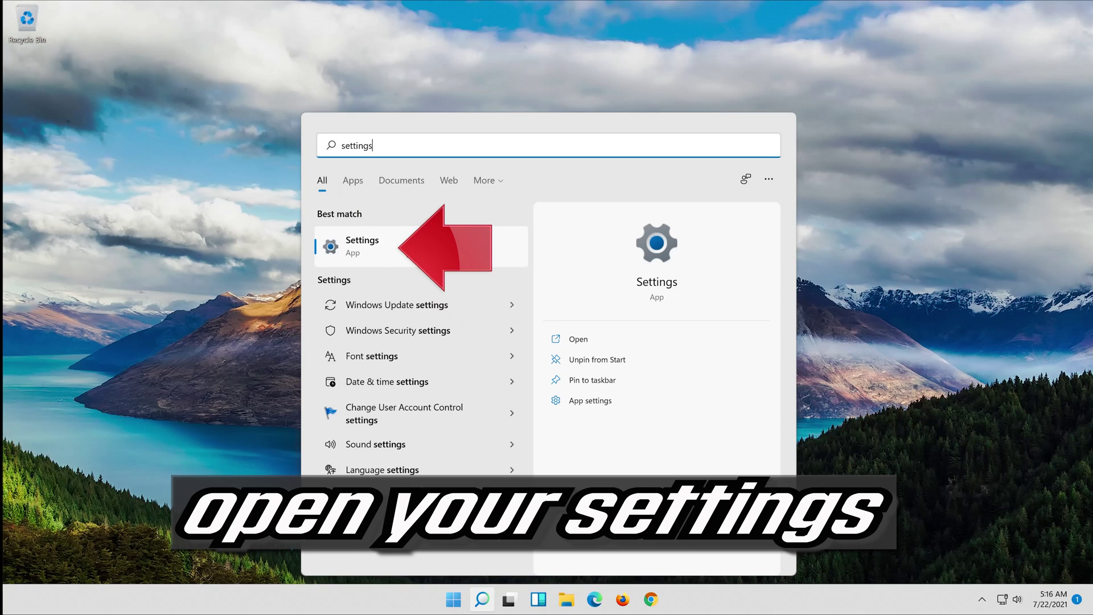
{"action": "left_click", "coordinate": [410, 252]}
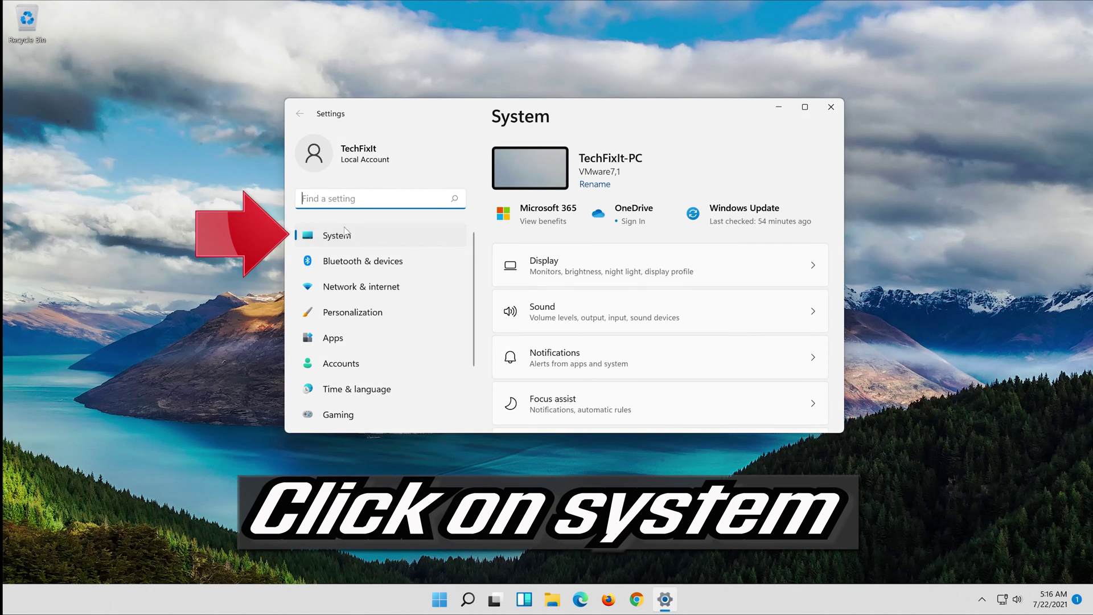
Go from System to Troubleshoot > Other troubleshooters and scroll down to Windows Store Apps
{"action": "left_click", "coordinate": [360, 241]}
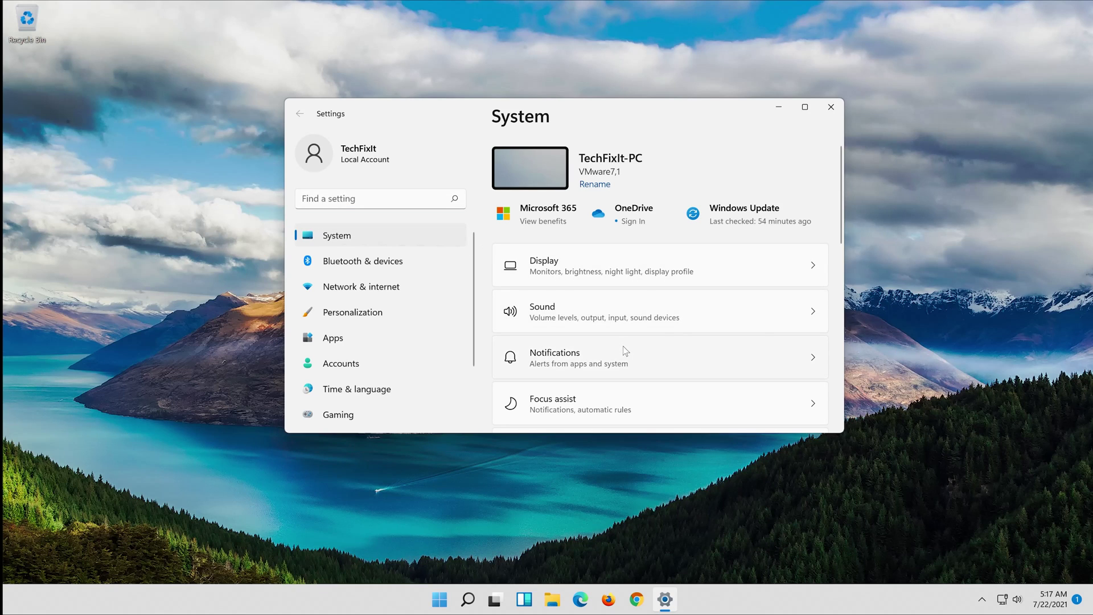
{"action": "scroll", "coordinate": [625, 350], "scroll_direction": "down", "scroll_amount": 1}
{"action": "scroll", "coordinate": [625, 350], "scroll_direction": "down", "scroll_amount": 6}
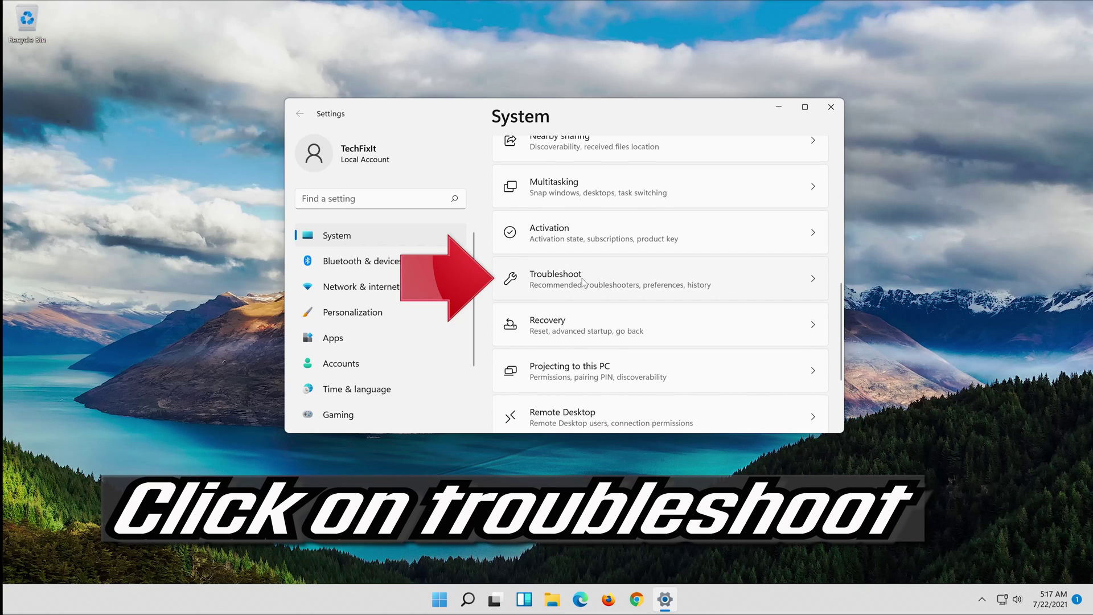
{"action": "left_click", "coordinate": [594, 283]}
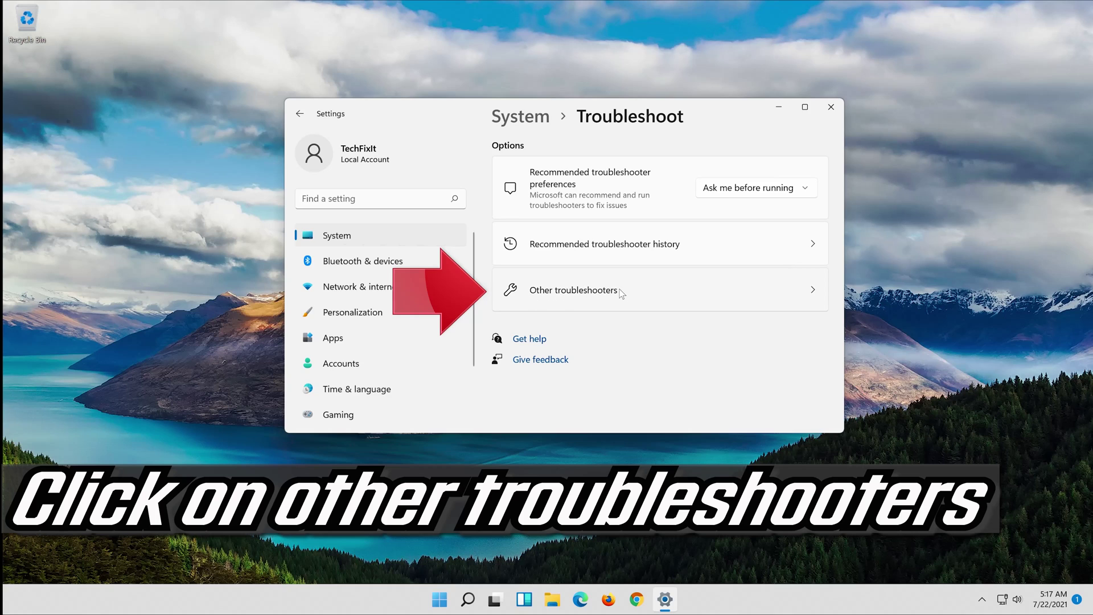
{"action": "left_click", "coordinate": [622, 293]}
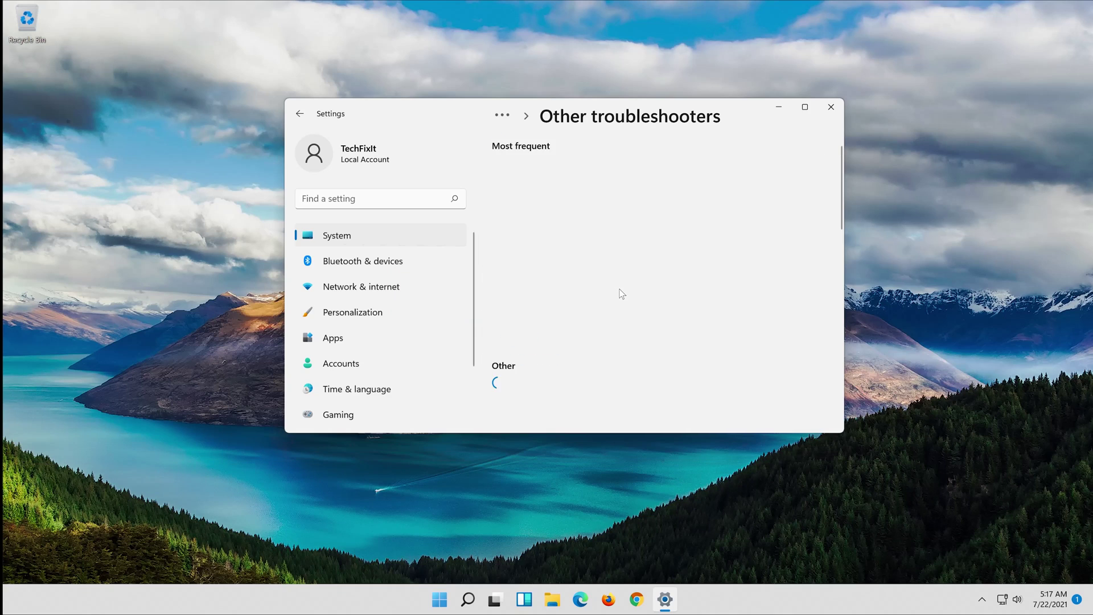
{"action": "scroll", "coordinate": [622, 294], "scroll_direction": "down", "scroll_amount": 5}
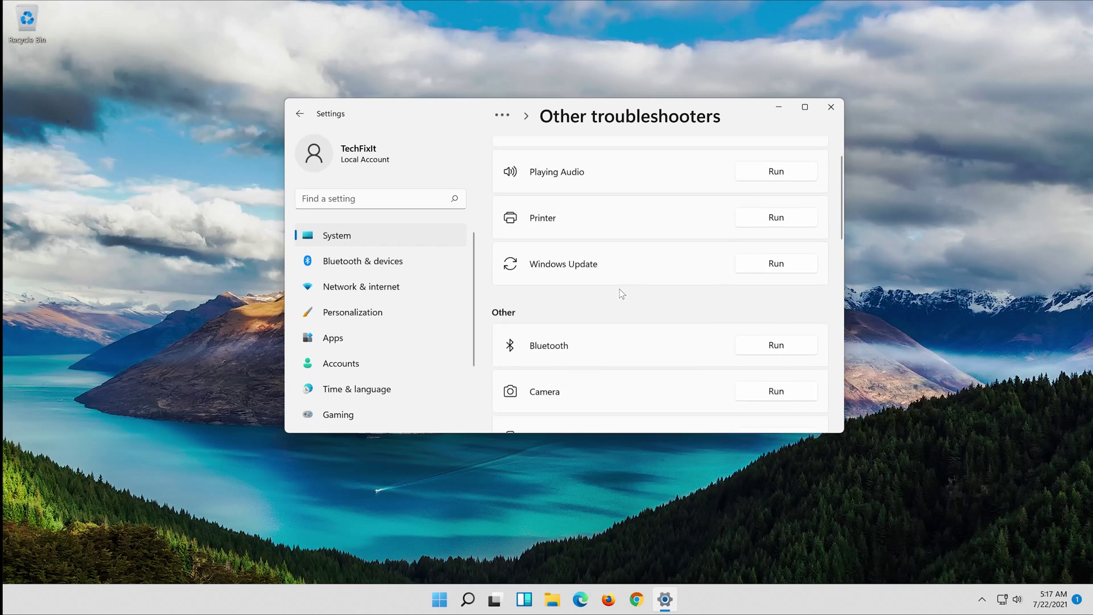
{"action": "scroll", "coordinate": [622, 293], "scroll_direction": "down", "scroll_amount": 5}
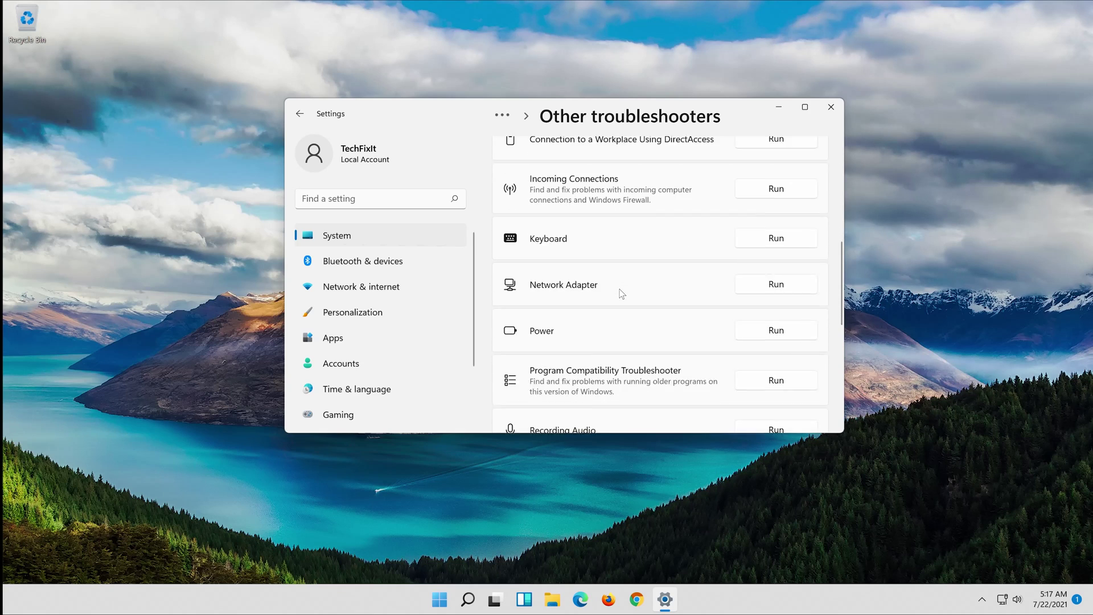
{"action": "scroll", "coordinate": [622, 293], "scroll_direction": "down", "scroll_amount": 5}
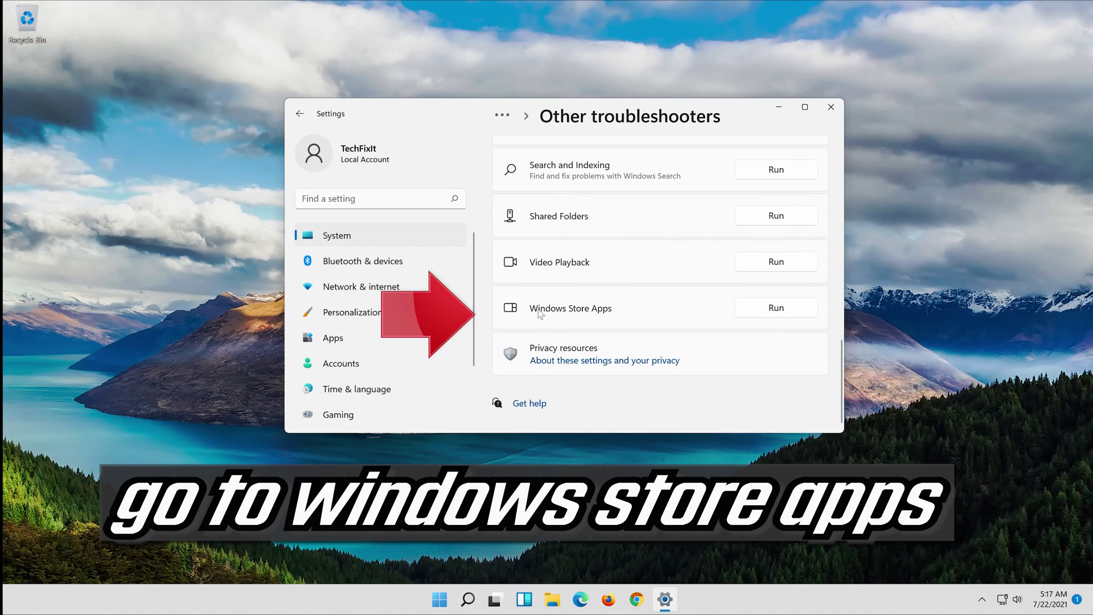
Run the Windows Store Apps troubleshooter from Other troubleshooters
{"action": "left_click", "coordinate": [778, 308]}
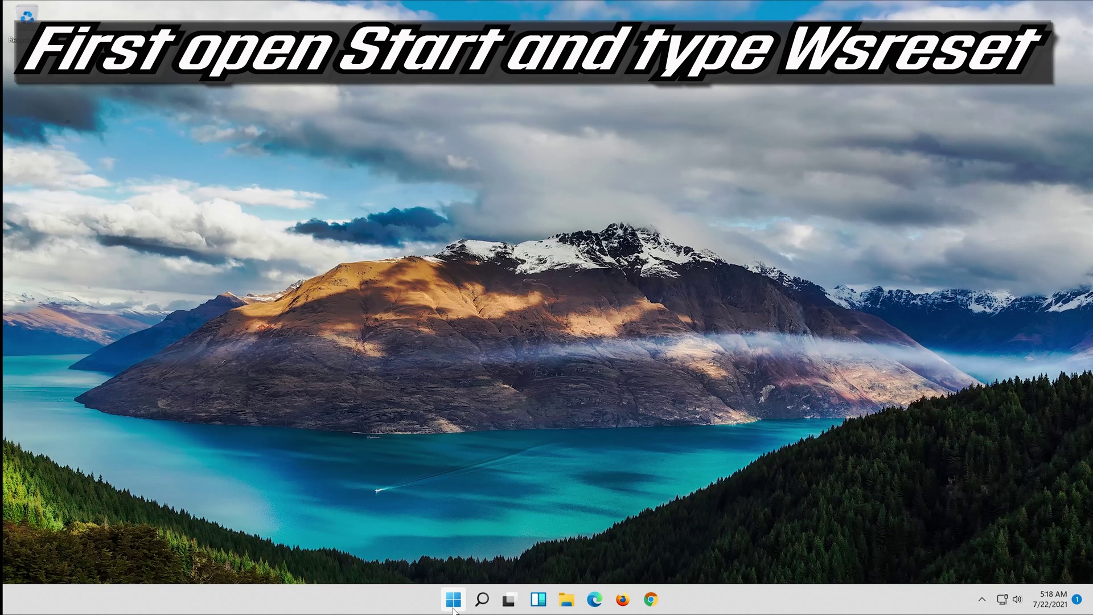
Search Start for 'wsreset' and launch it to reset the Store cache
{"action": "left_click", "coordinate": [454, 599]}
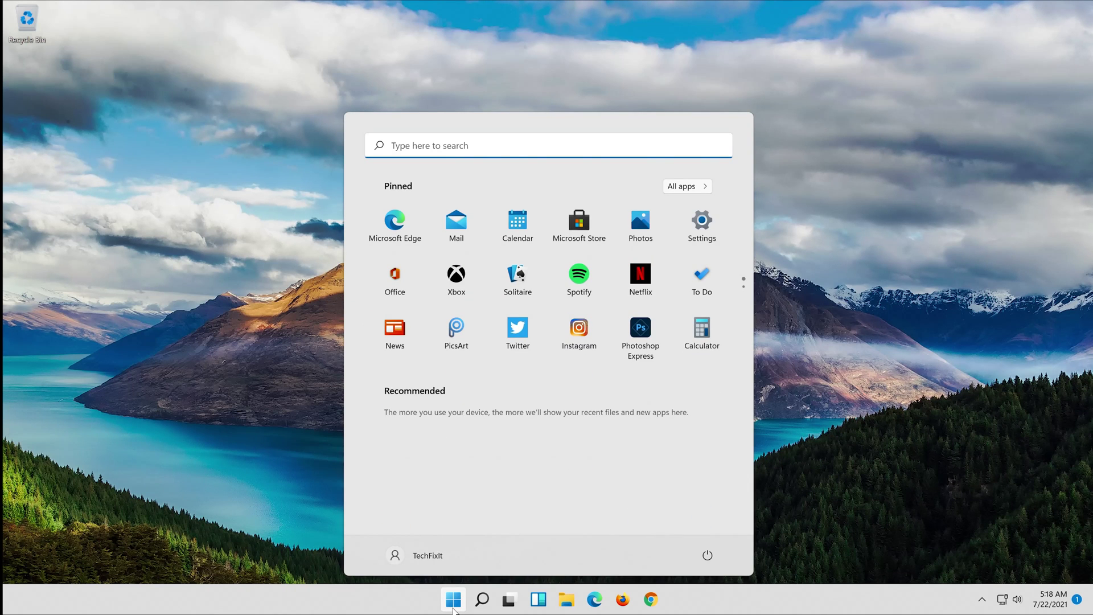
{"action": "type", "text": "wsreset"}
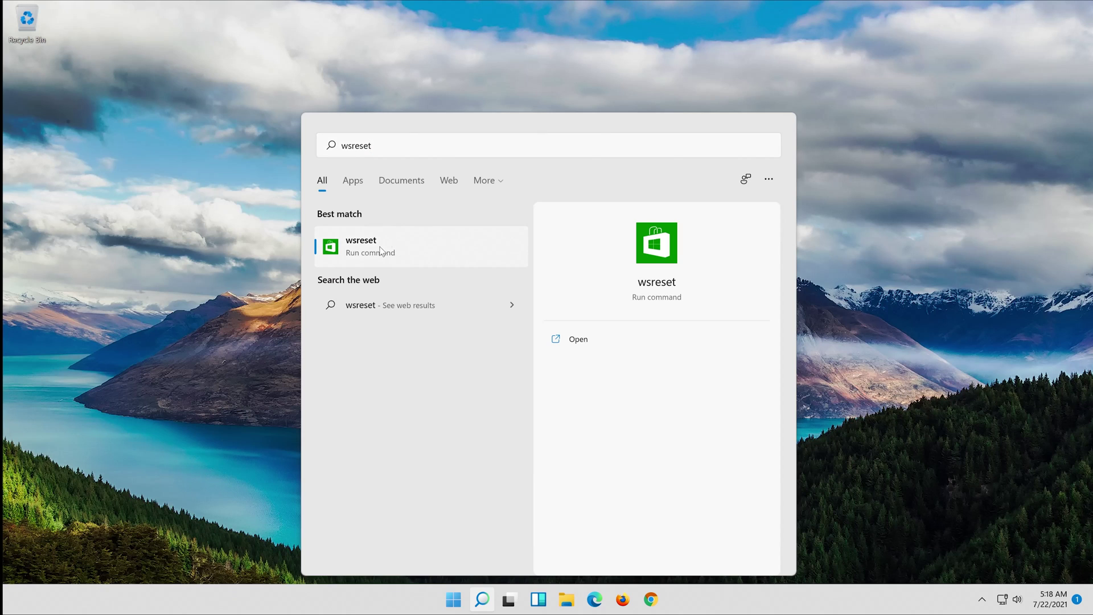
{"action": "left_click", "coordinate": [380, 252]}
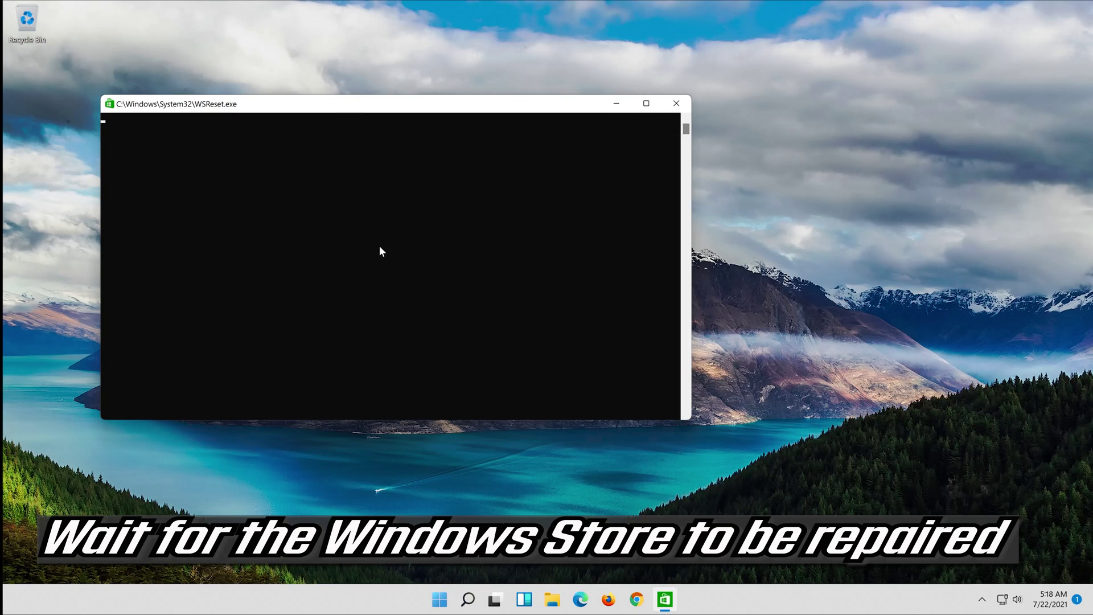